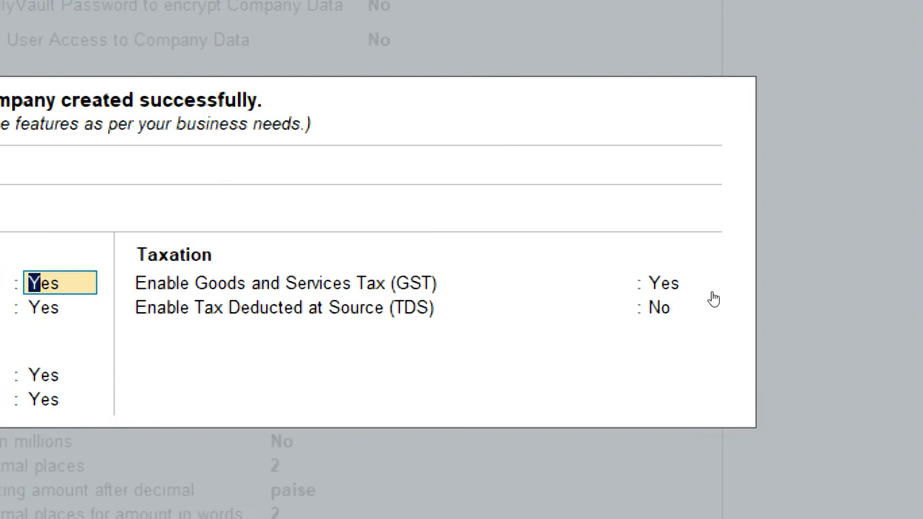
- Keep accounts, bill-wise entry, inventory and accounts integration at Yes, and enable Goods and Services Tax (GST) for the new company
key(Return)
key(Return)
key(Return)
key(Return)
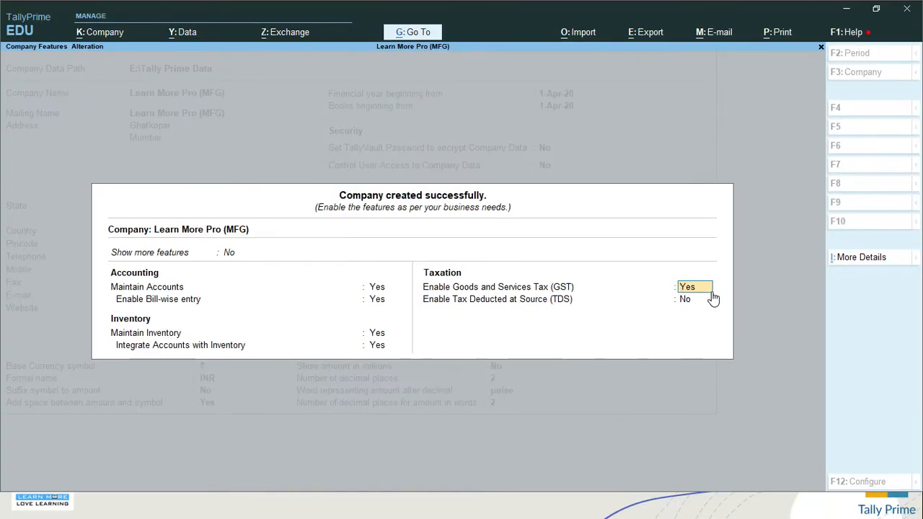
key(Return)
- Set the GST state to Maharashtra, registration type Regular, Assessee of Other Territory No, and GST applicable from 1-Apr-20
key(Return)
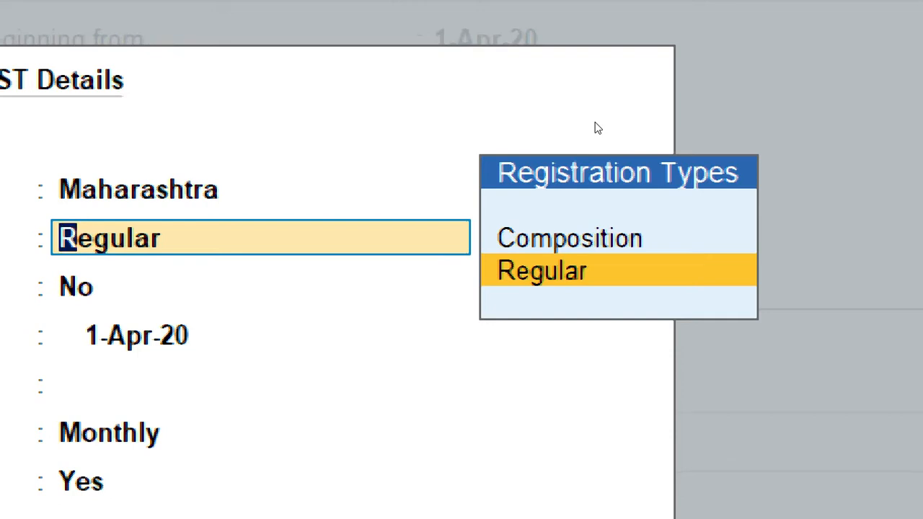
key(Return)
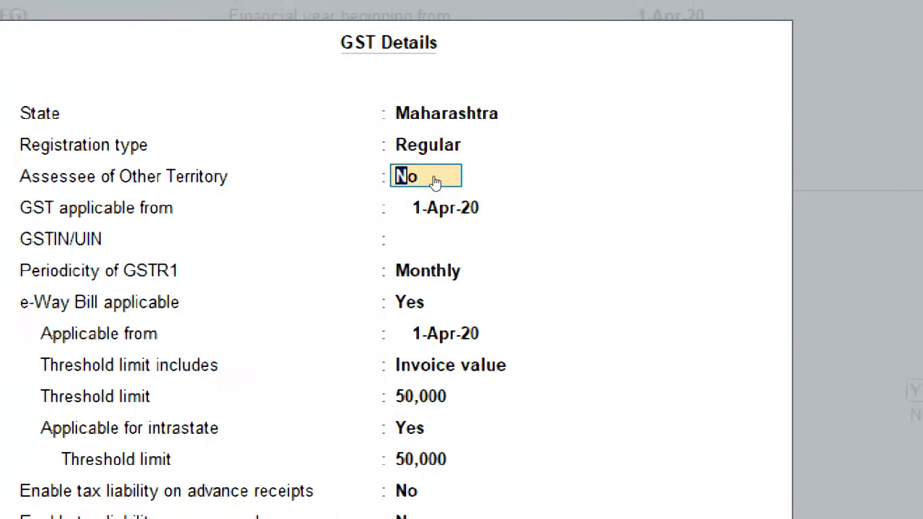
key(Return)
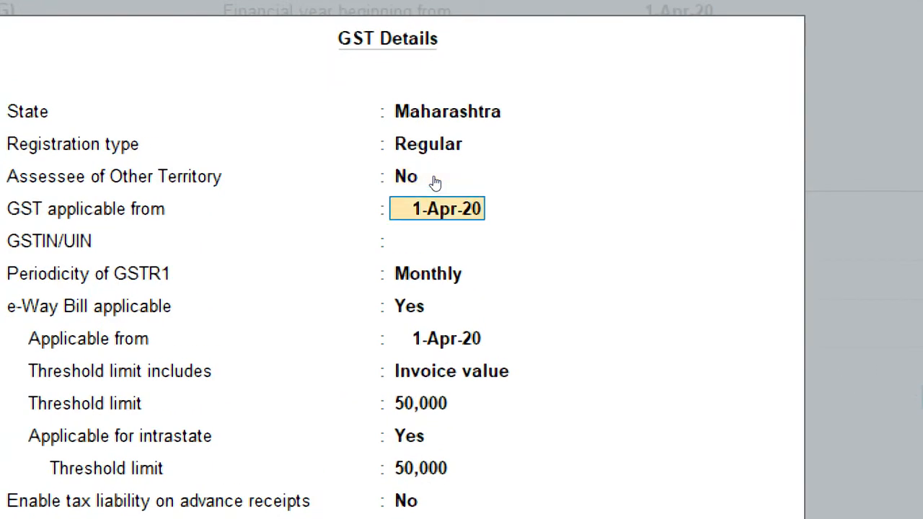
key(Return)
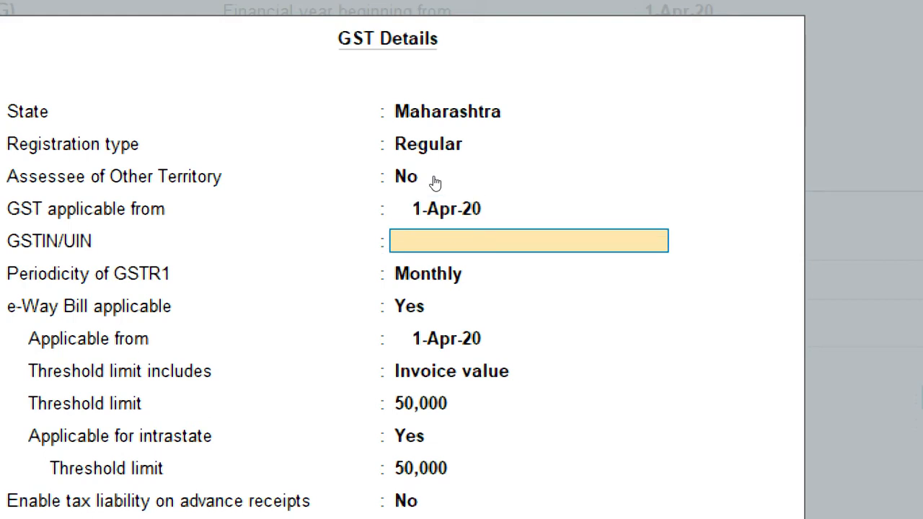
- Enter the company's GSTIN/UIN in the GST details
text(27ADCD)
key(BackSpace)
text(P)
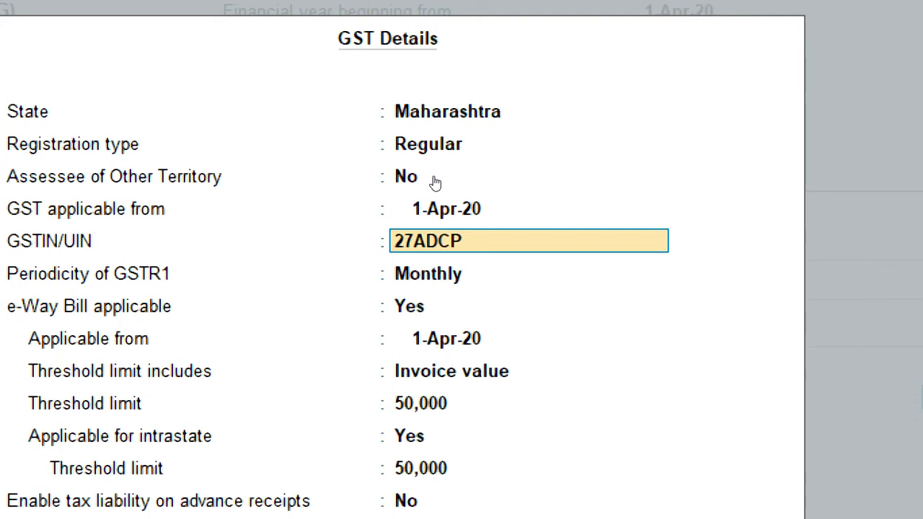
text(S1234D1Z5)
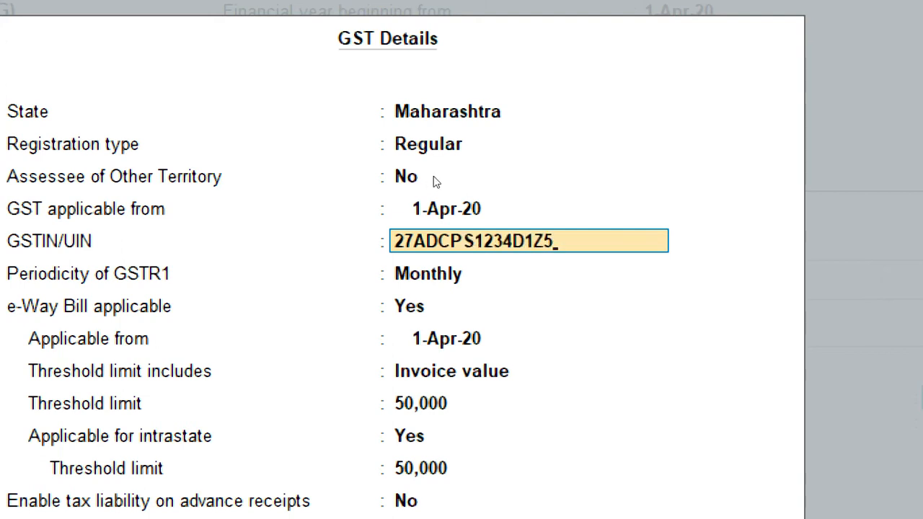
key(Return)
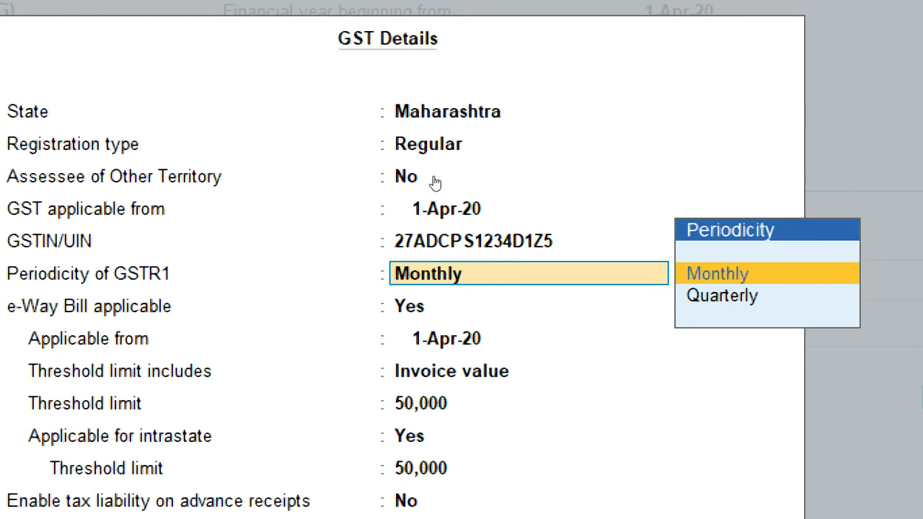
- Keep the GSTR1 periodicity Monthly and set e-Way Bill applicable to No
key(Return)
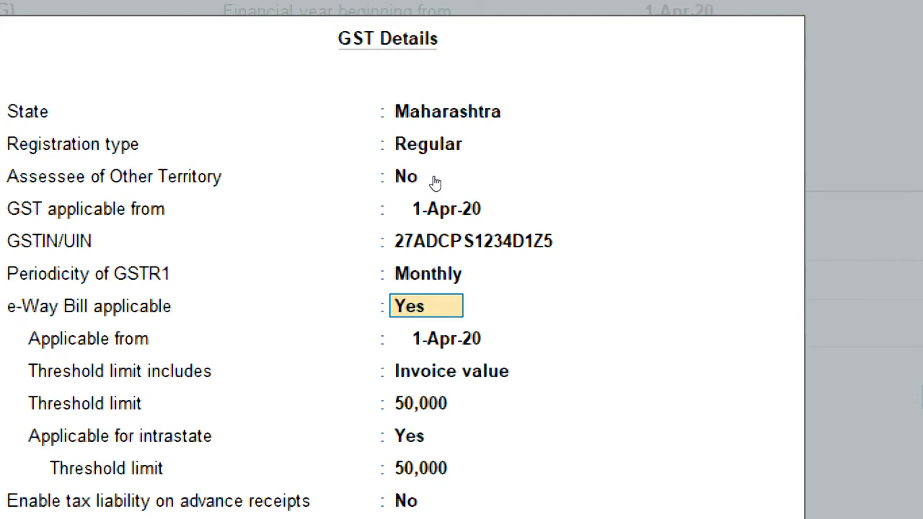
text(no)
key(Return)
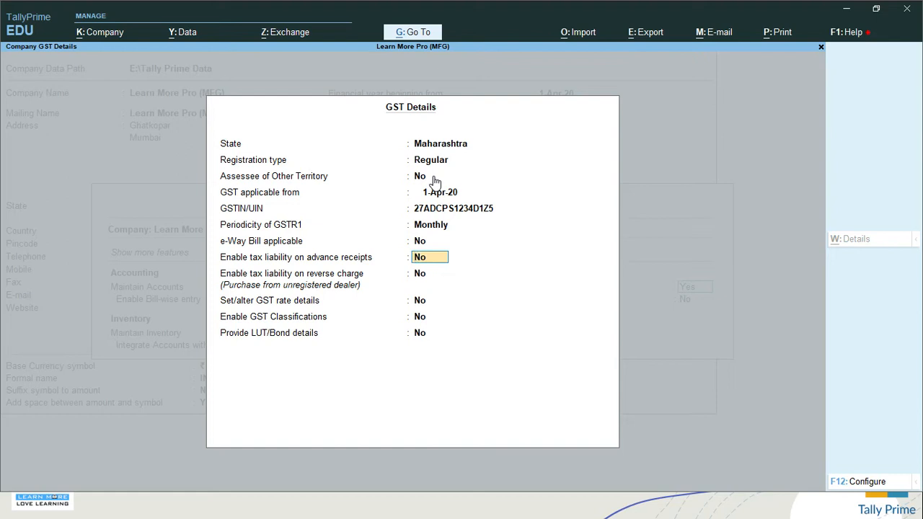
- Leave the remaining GST options and Tax Deducted at Source at No, and save the GST details and company features
key(Return)
key(Return)
key(Return)
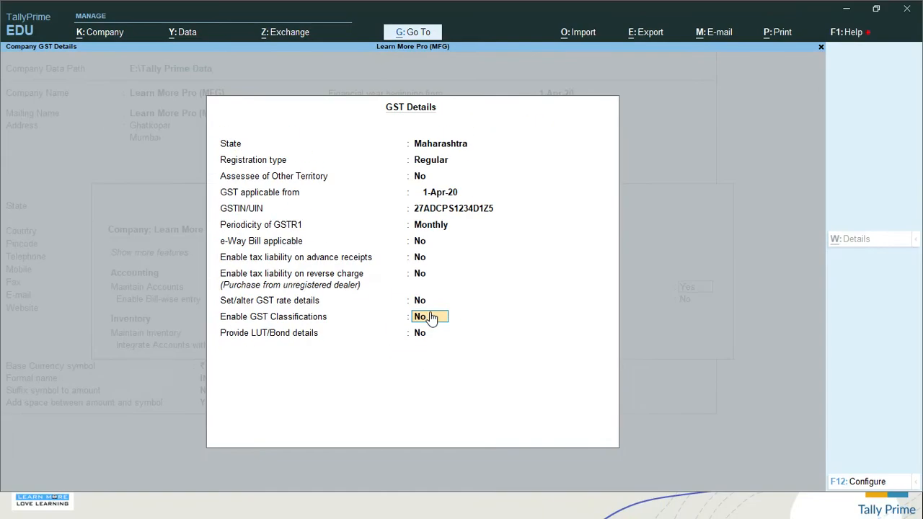
key(Return)
key(Return)
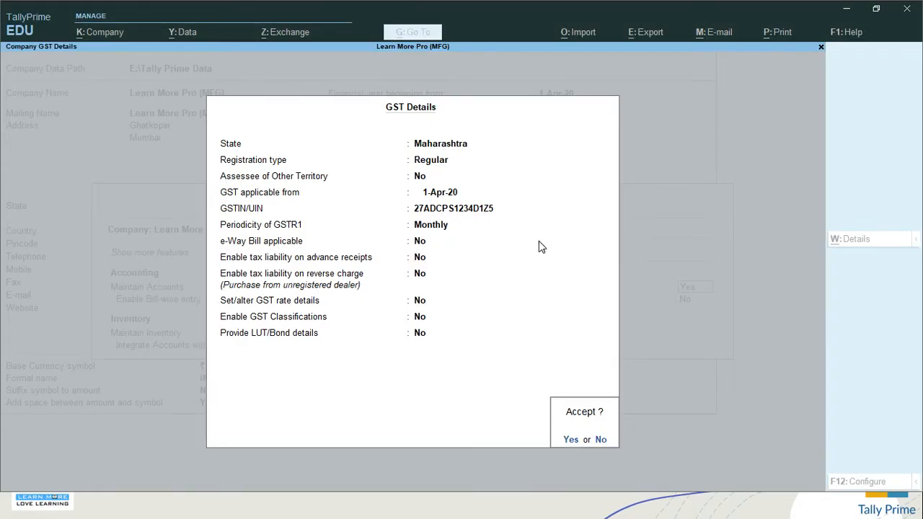
key(Return)
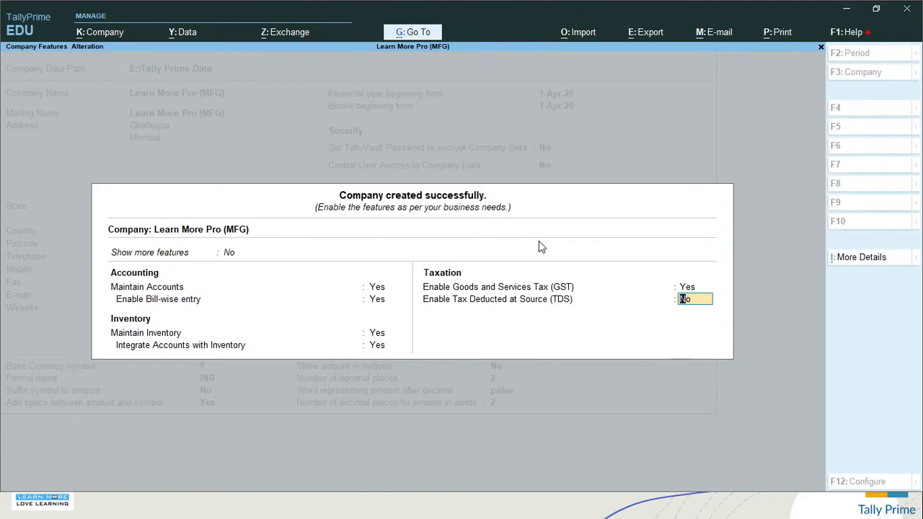
key(Return)
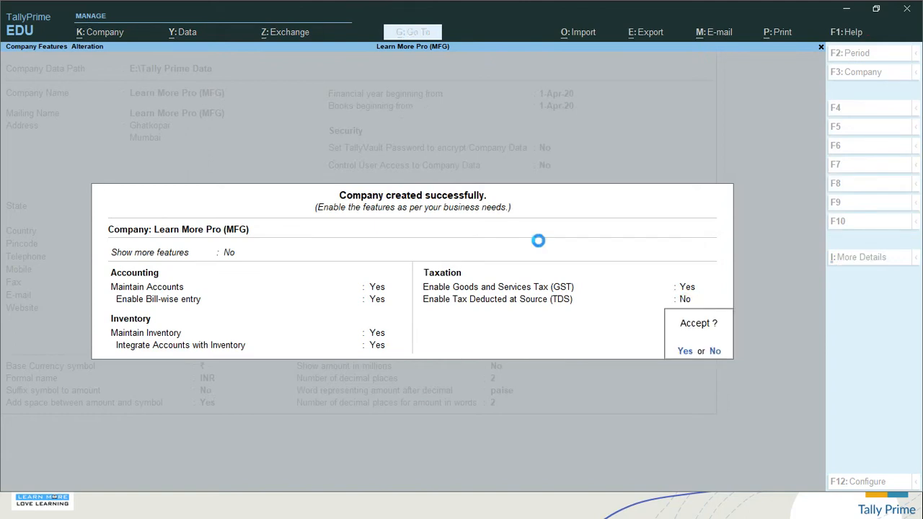
key(Return)
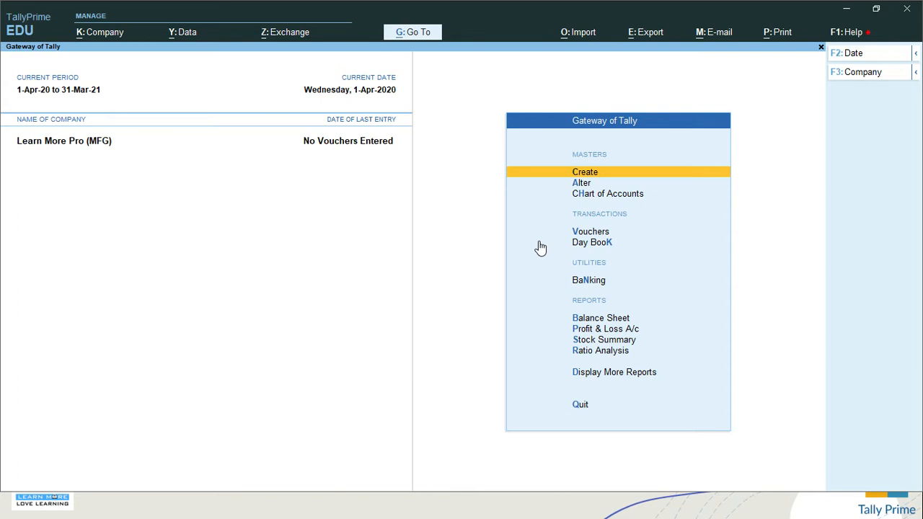
key(Return)
key(Down)
key(Down)
key(Up)
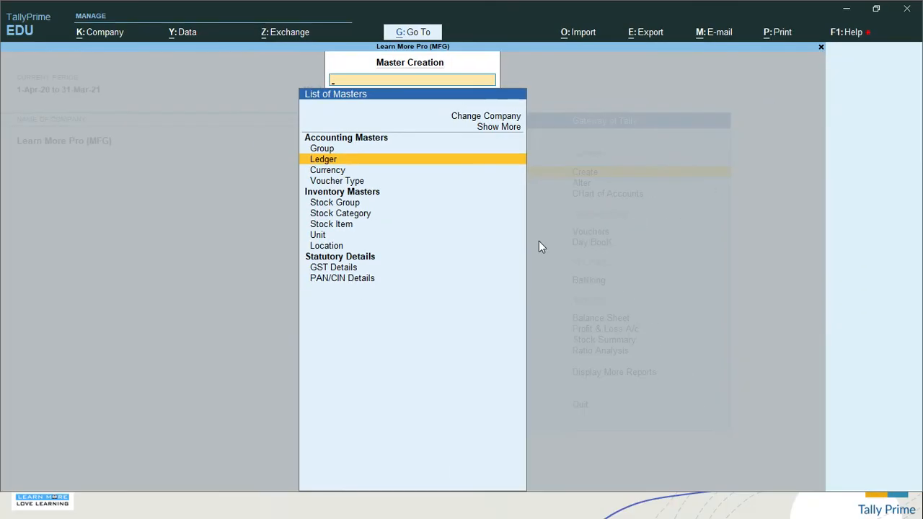
key(Escape)
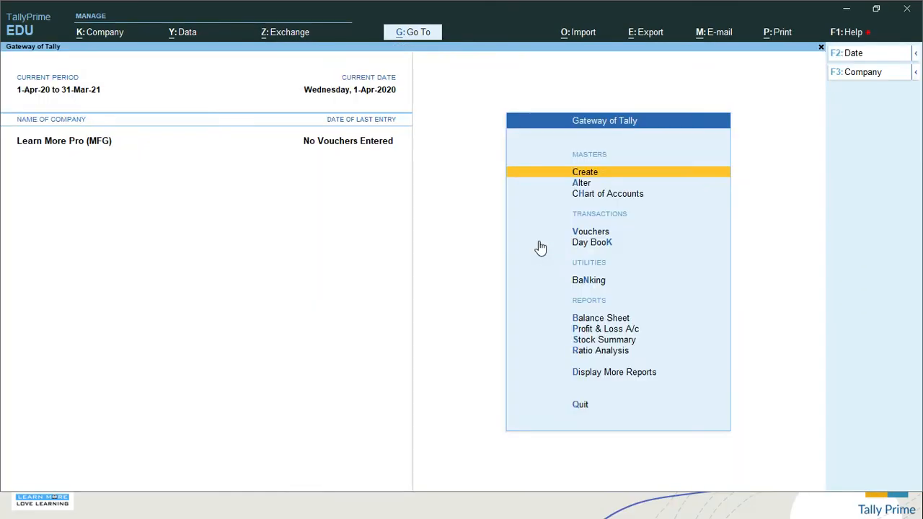
- Open voucher entry from the Gateway of Tally and switch the voucher type to Purchase
key(Down)
key(Down)
key(Down)
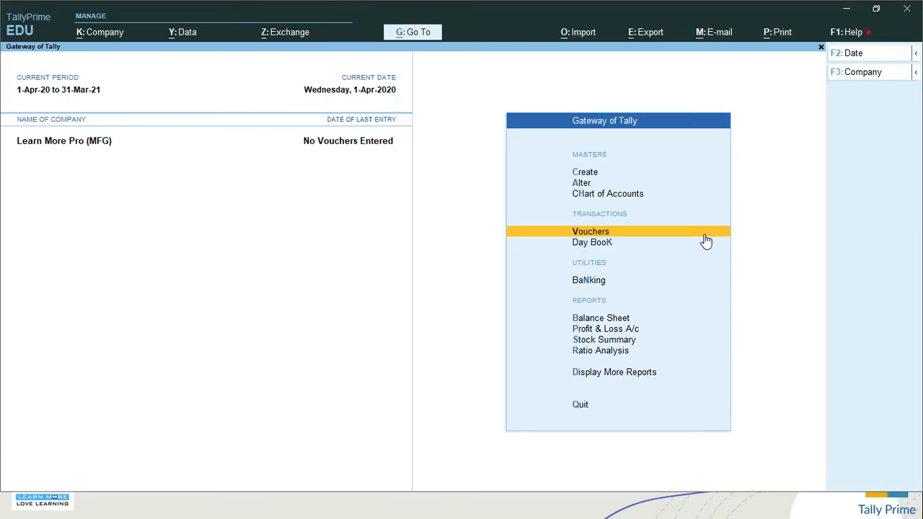
click(705, 234)
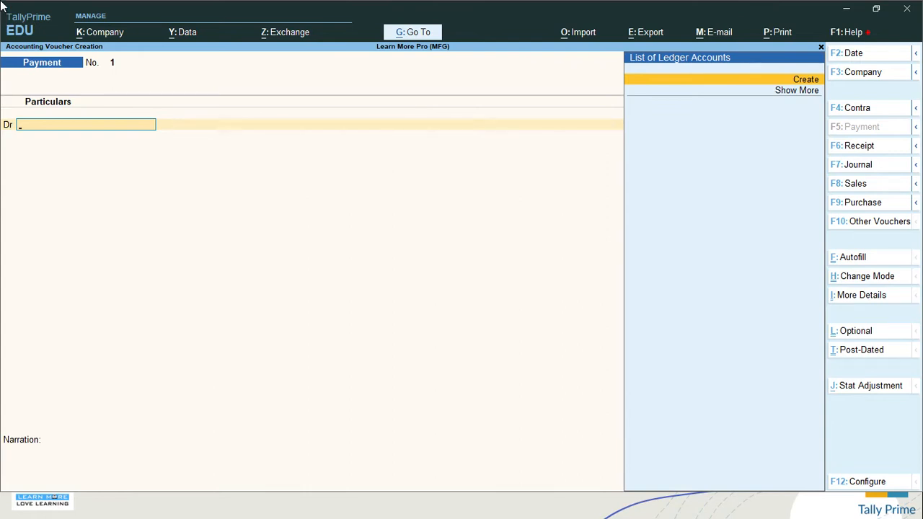
key(F9)
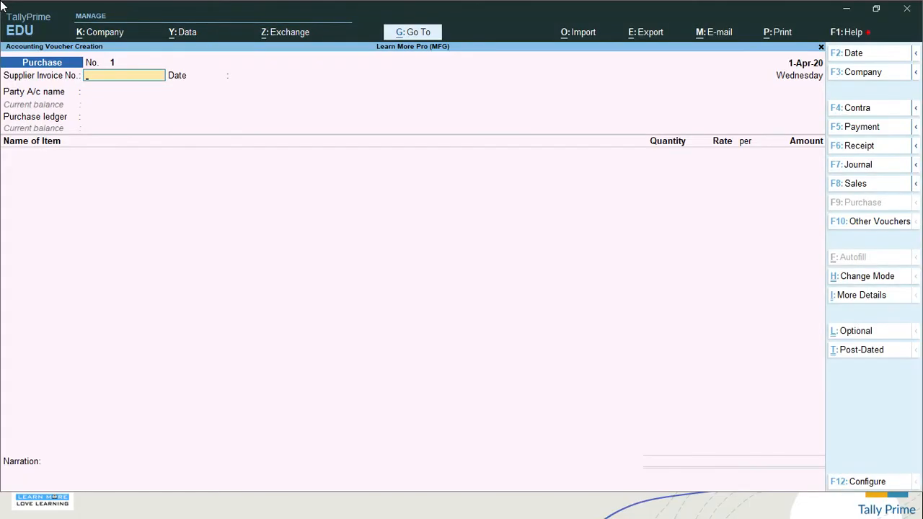
- Enter supplier invoice number RK.13 dated 1-Apr-20 on the purchase voucher
text(RK.13)
key(Return)
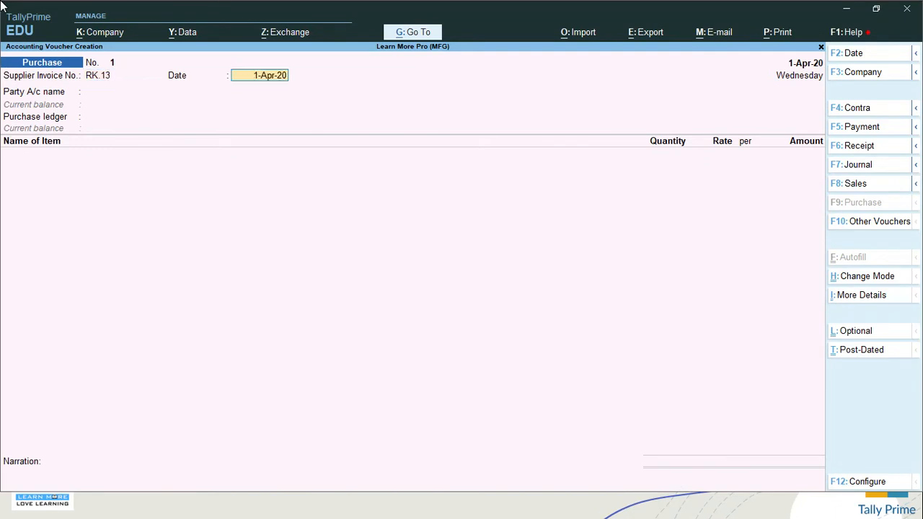
key(Return)
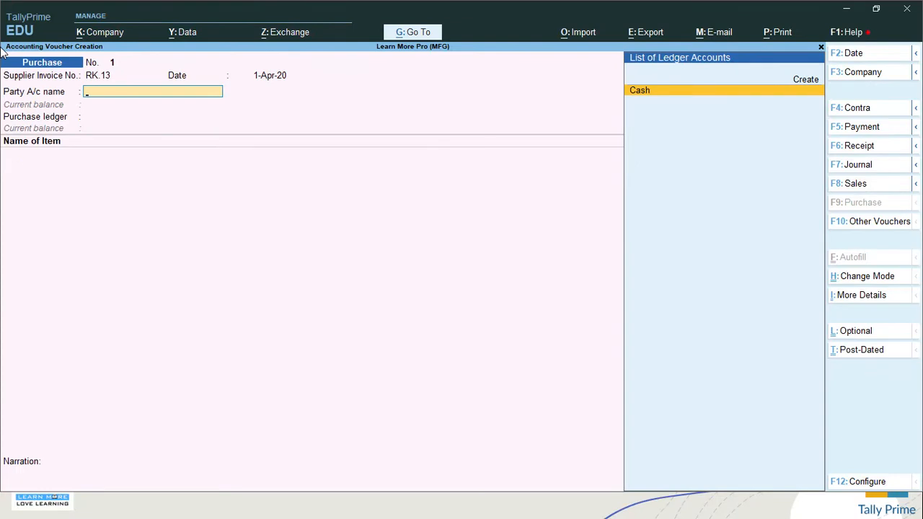
- Create a new ledger for the voucher's party account and name it RK PRIME PVT LTD
key(ctrl)
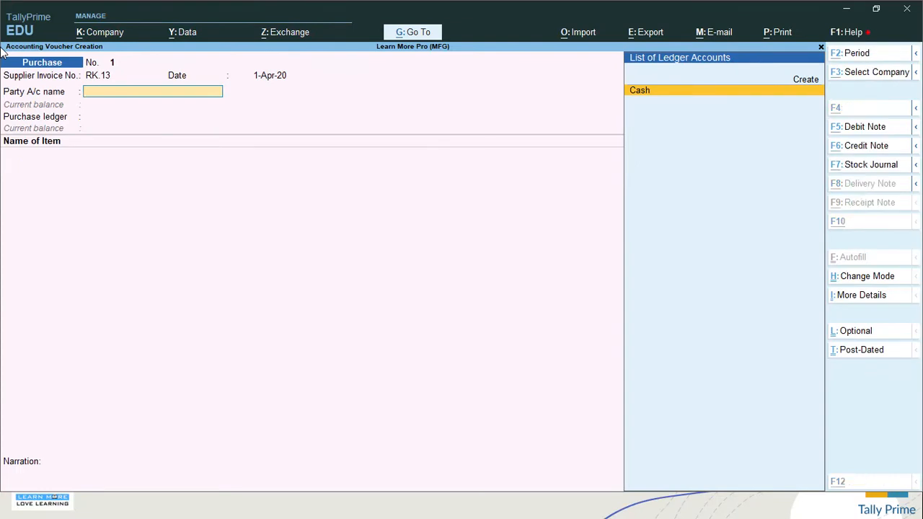
click(810, 84)
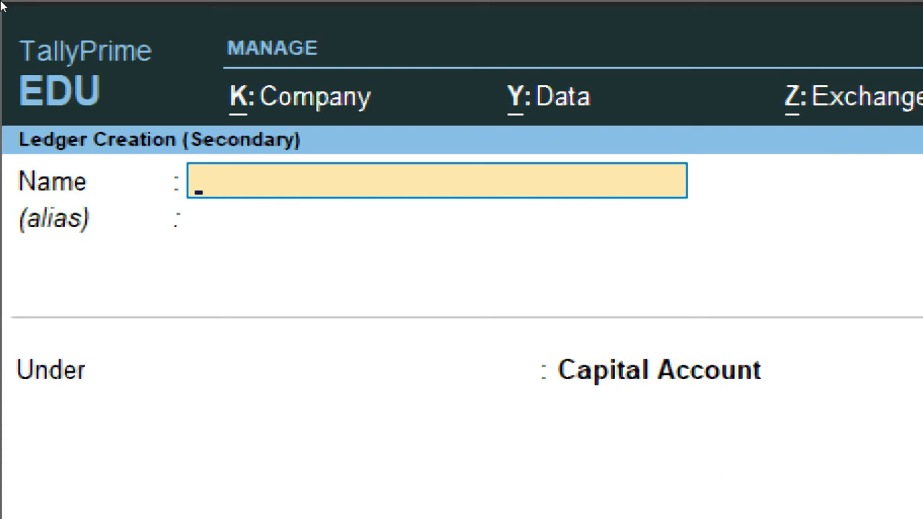
text(E)
key(BackSpace)
text(RK PRIV)
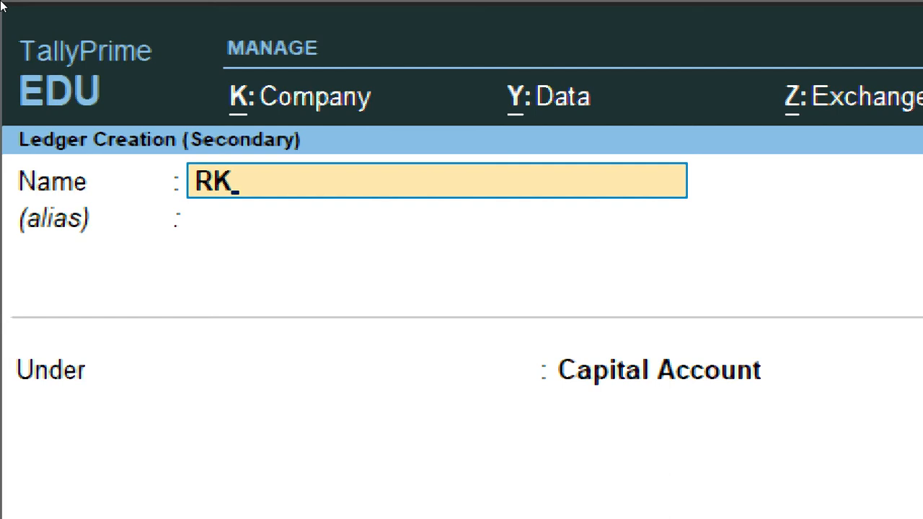
text(E)
key(BackSpace)
key(BackSpace)
text(ME)
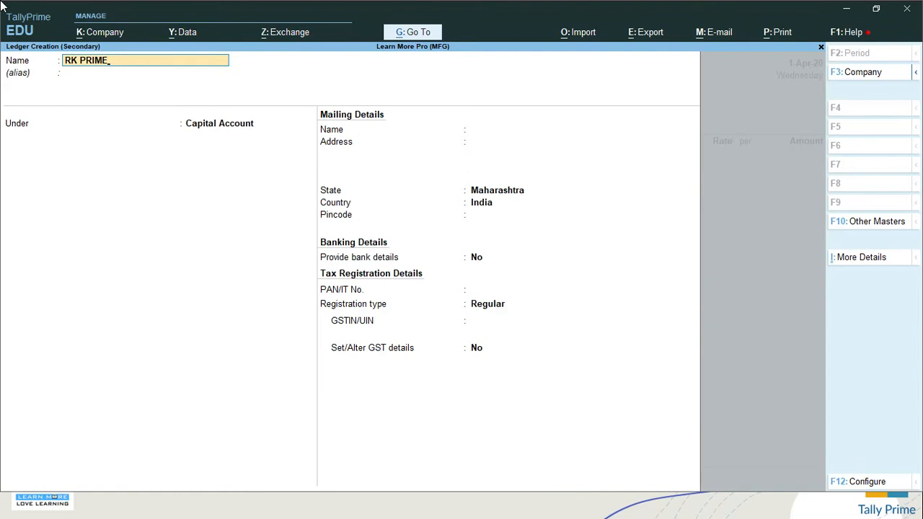
text(PVT LTD)
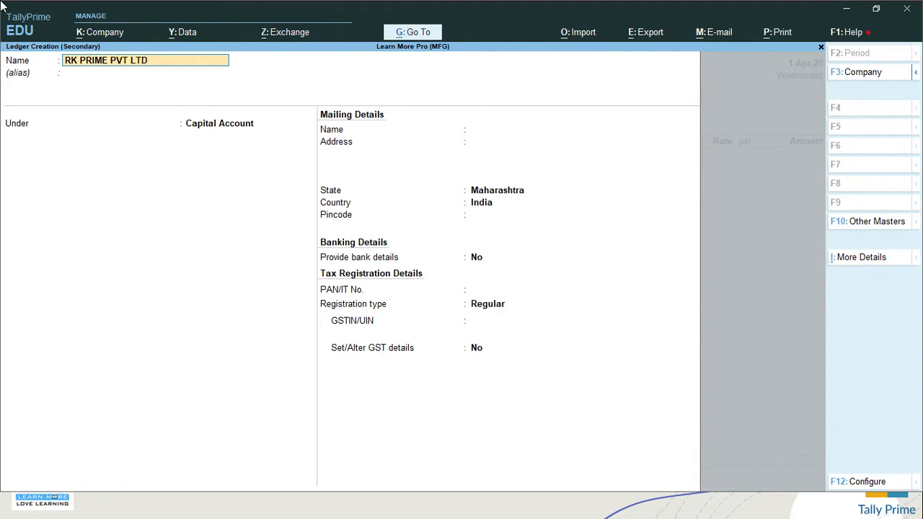
- Place the ledger under Sundry Creditors, maintaining balances bill-by-bill with no default credit period and no credit-days check
key(Return)
text(SUND)
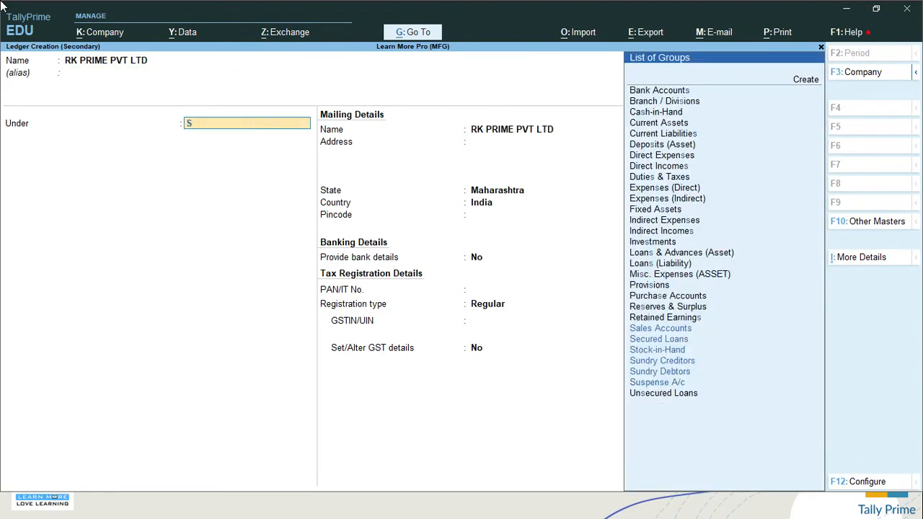
key(Return)
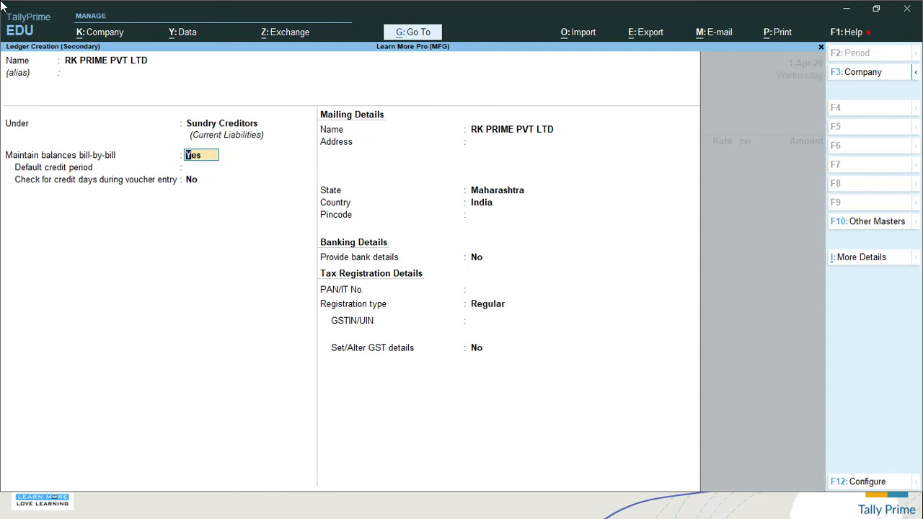
key(Return)
key(Return)
key(Return)
key(Return)
key(Return)
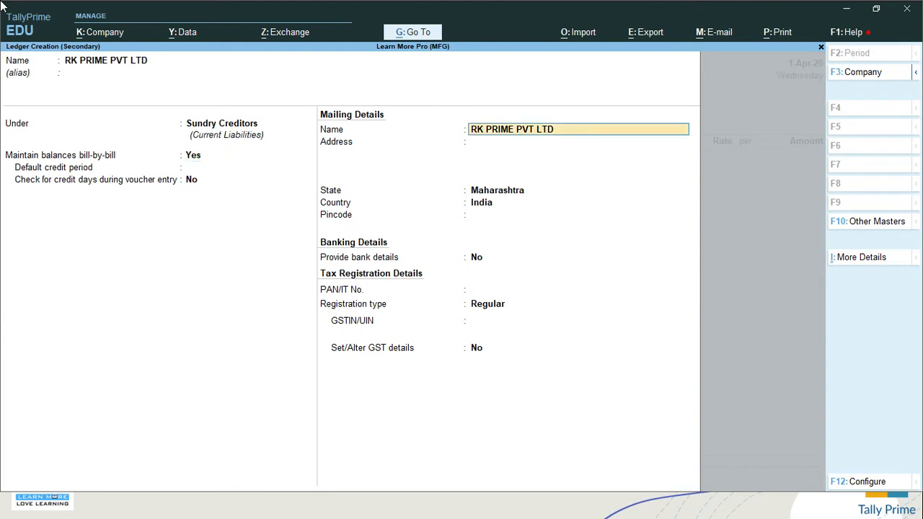
- Keep the ledger's mailing name and fill in the supplier's address and pincode, with state Maharashtra and country India
key(Return)
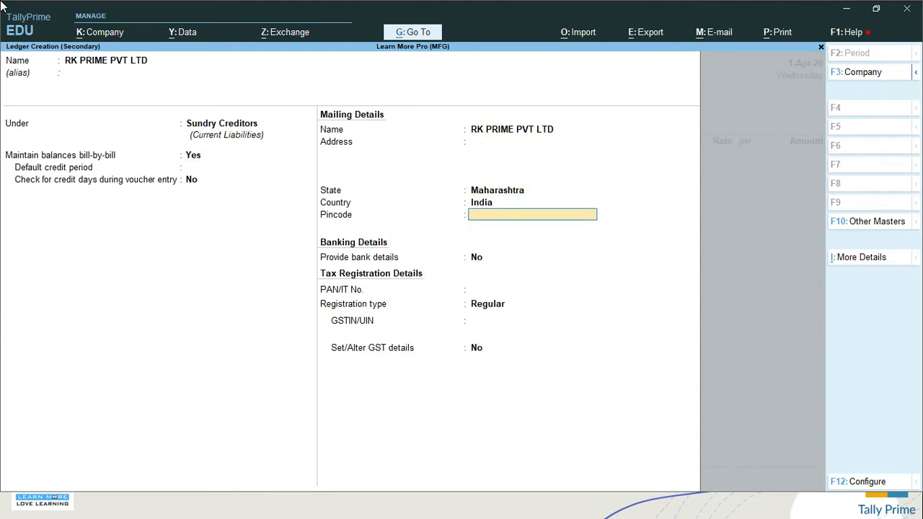
key(BackSpace)
key(BackSpace)
key(BackSpace)
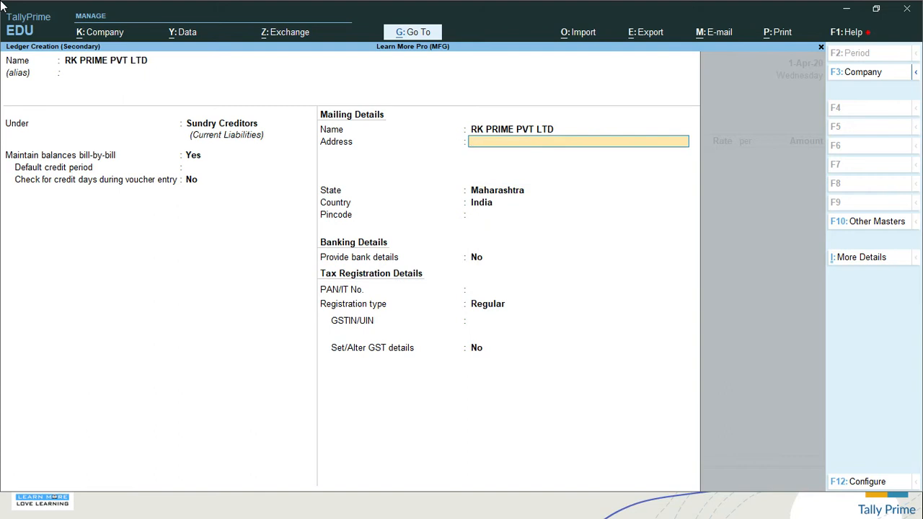
text(KR)
key(BackSpace)
key(BackSpace)
text(PUNE)
key(Return)
key(Return)
key(Return)
text(40)
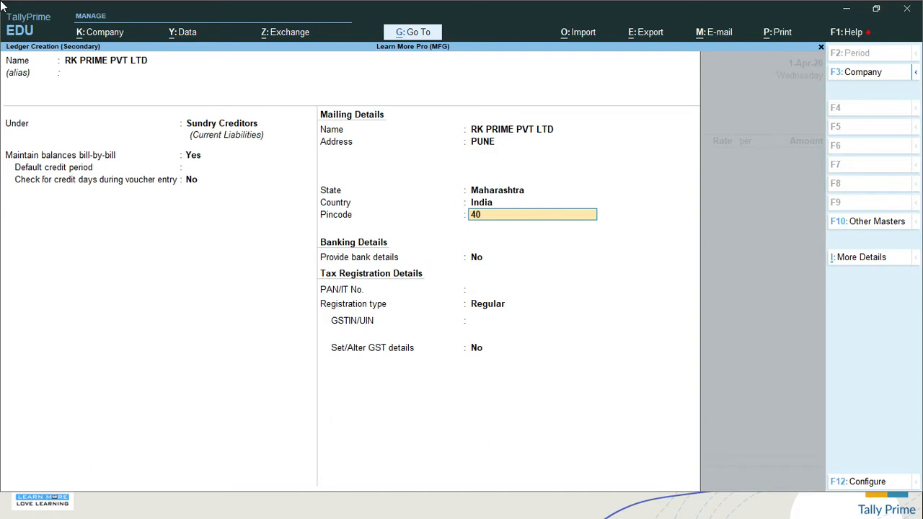
text(00231)
- Complete the supplier ledger with no bank details, registration type Regular and the supplier's GSTIN, leave GST details unaltered, and save it
key(Return)
key(Return)
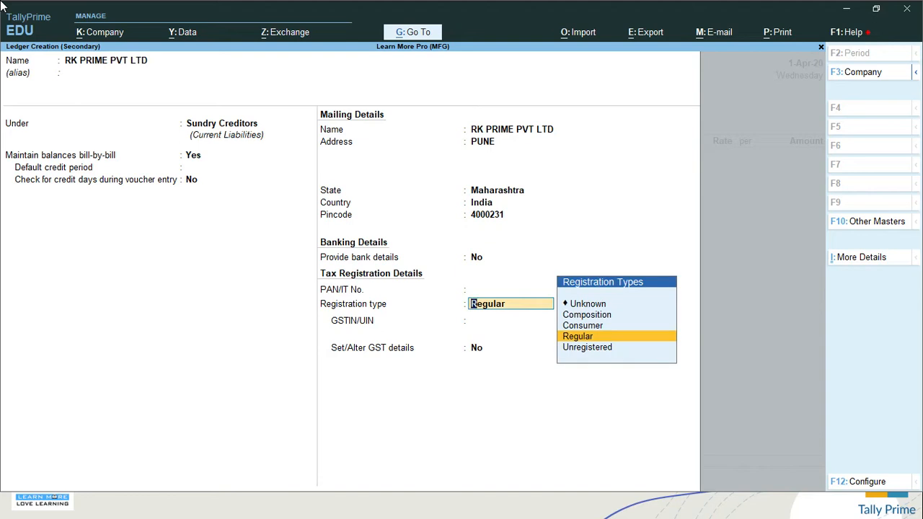
key(Return)
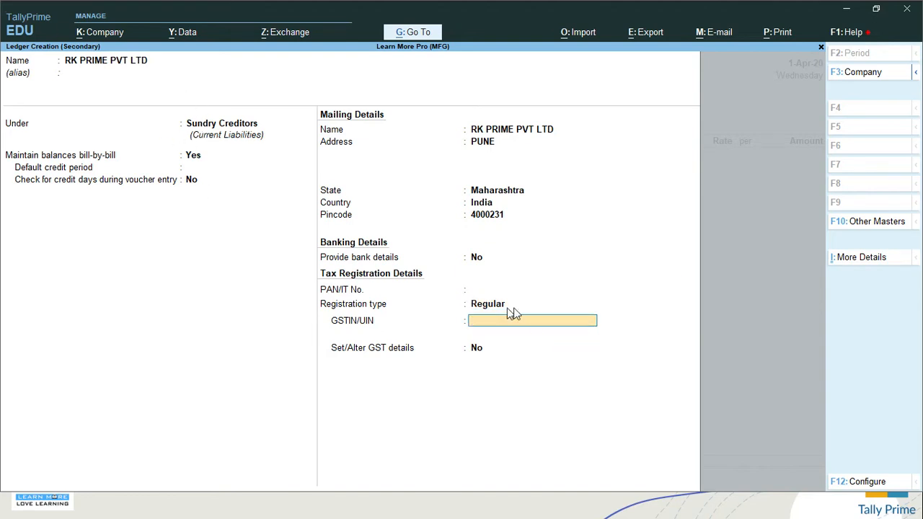
text(27)
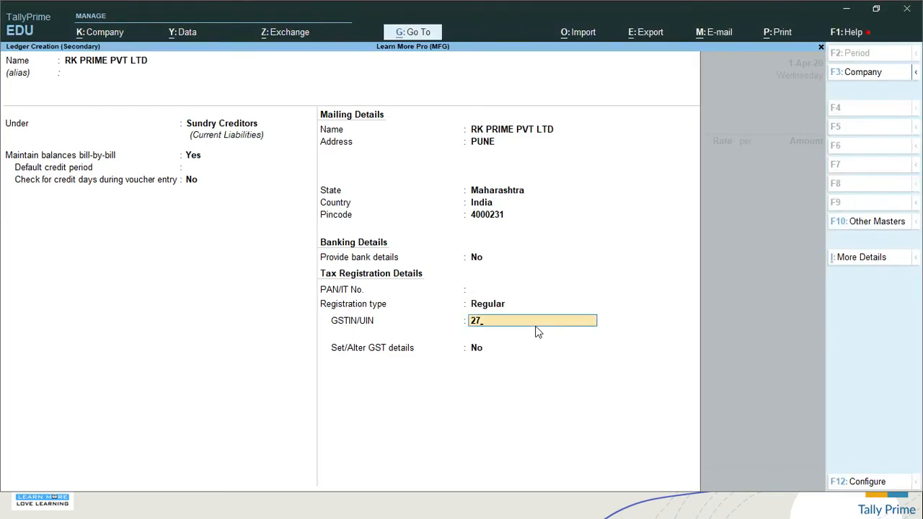
text(ASCPD1234D1Z5)
key(Return)
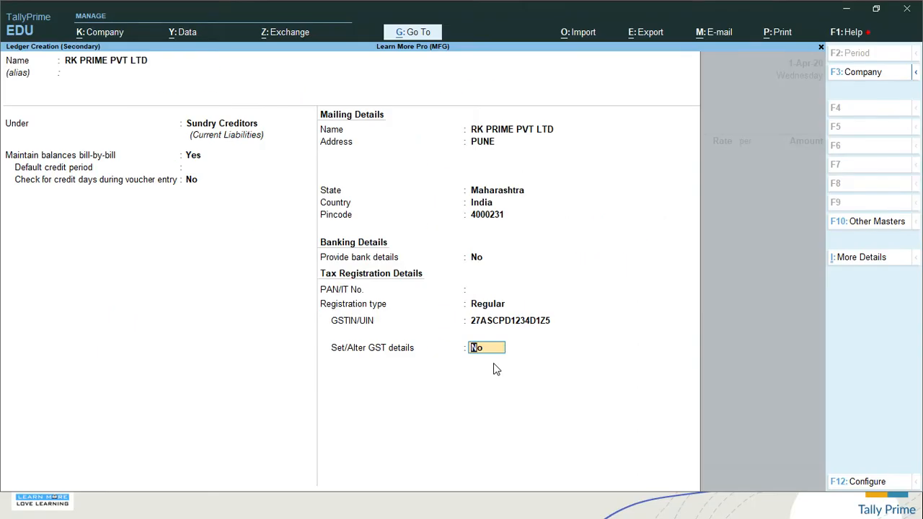
key(Return)
key(Return)
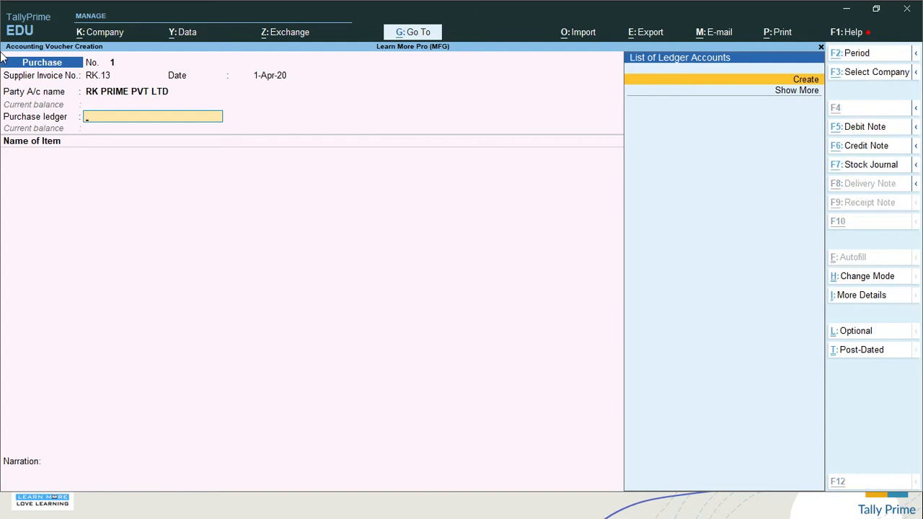
- Create a new ledger for the voucher's purchase ledger, name it PURCHASE A/C and place it under Purchase Accounts
key(alt+c)
text(PURC)
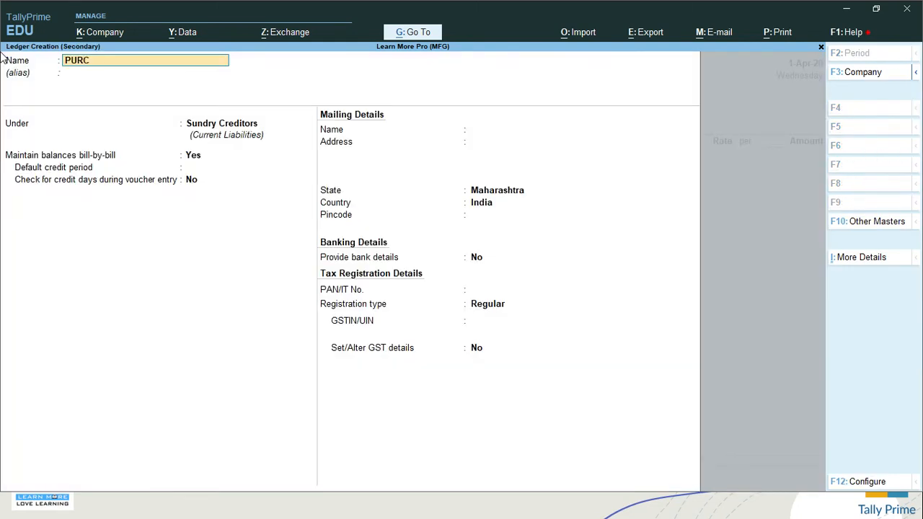
text(HASE A/C)
key(Return)
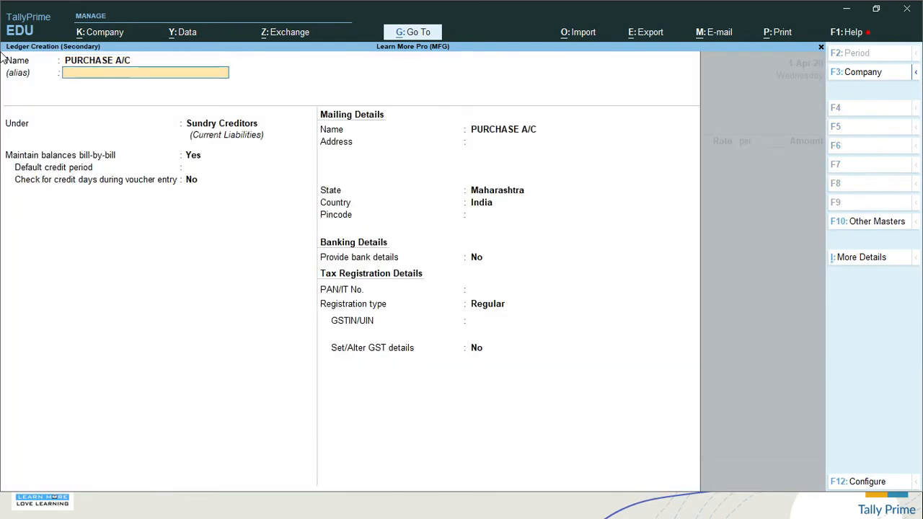
key(Return)
text(PUR)
key(Return)
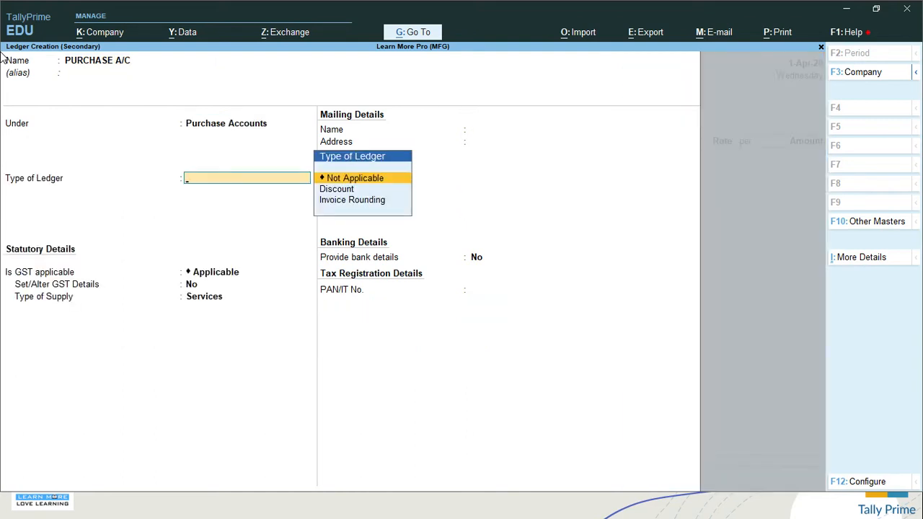
- Set the purchase ledger's type to Not Applicable, GST to Applicable and type of supply to Goods without bank details, and save it
key(Return)
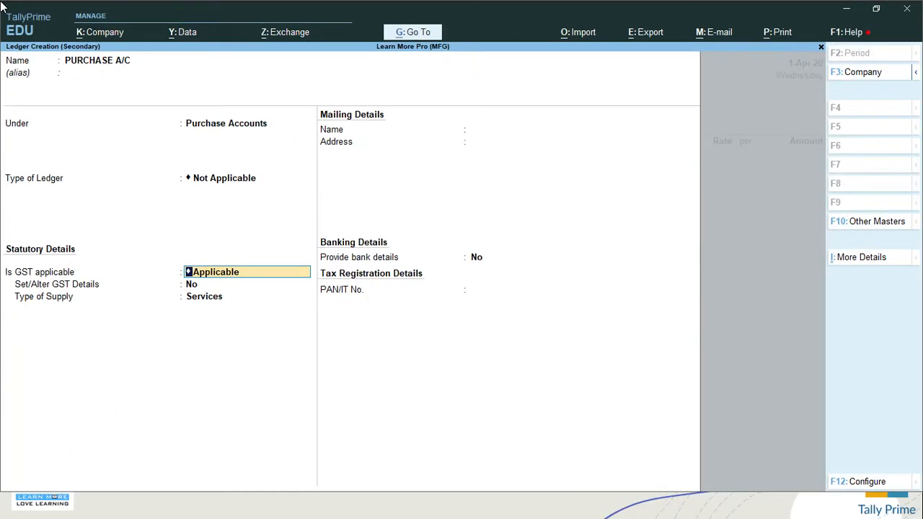
key(Return)
key(BackSpace)
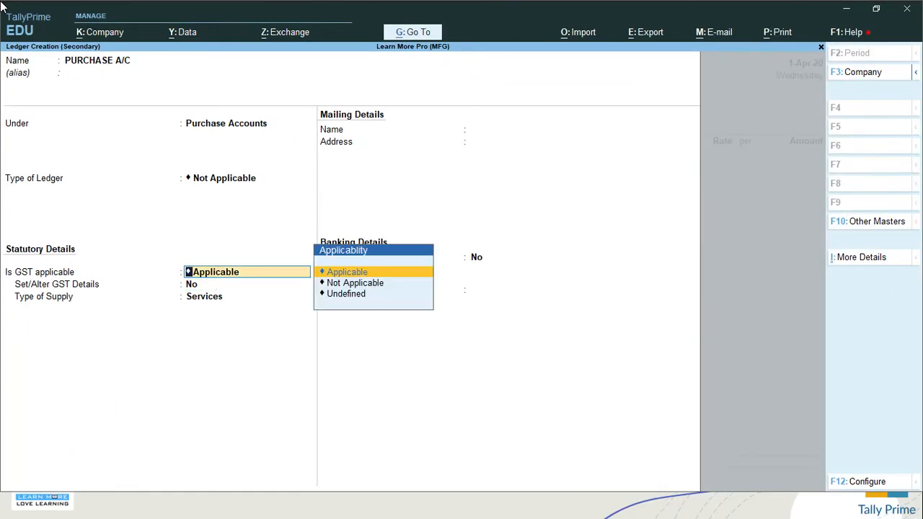
key(Return)
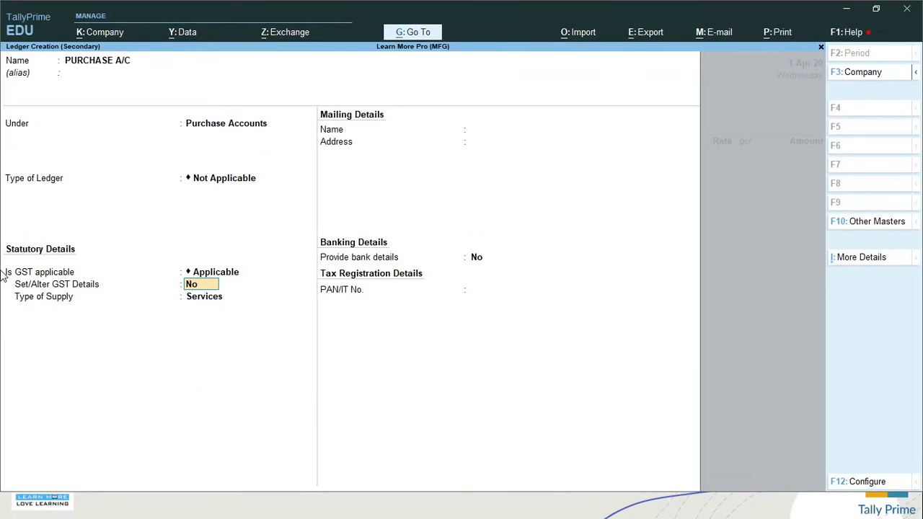
key(Return)
key(Up)
key(Return)
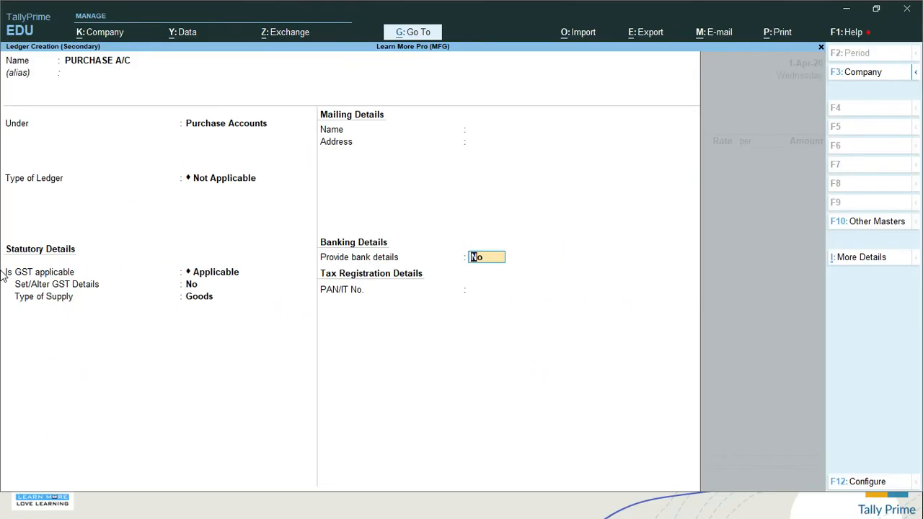
key(Return)
key(Return)
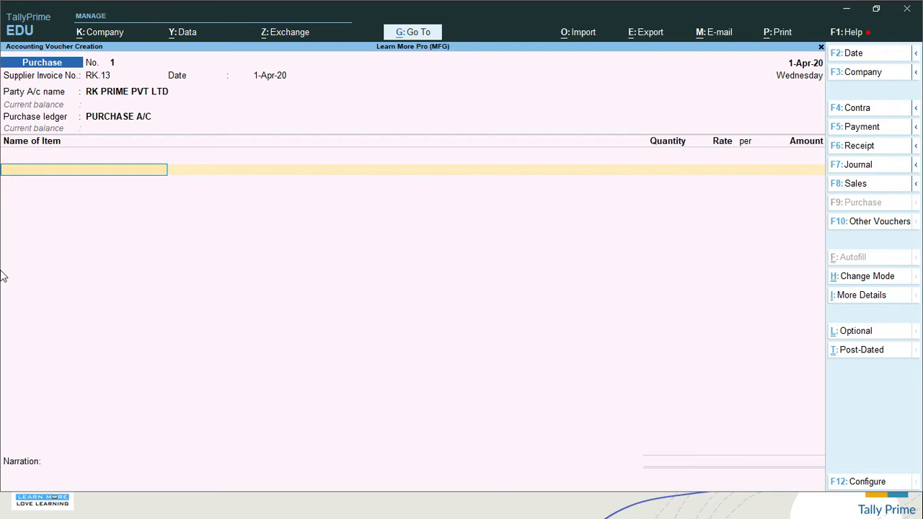
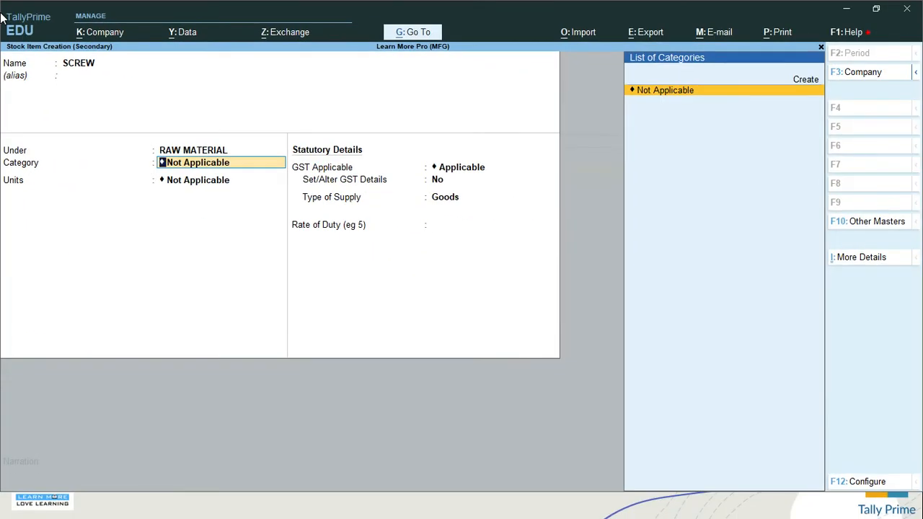
- Configure stock item creation not to use stock categories, keeping units of measurement enabled
key(Return)
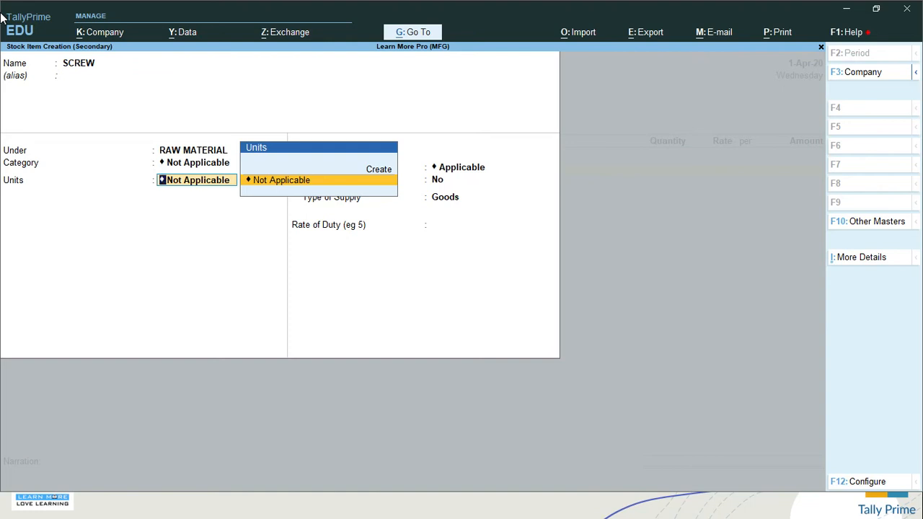
key(F12)
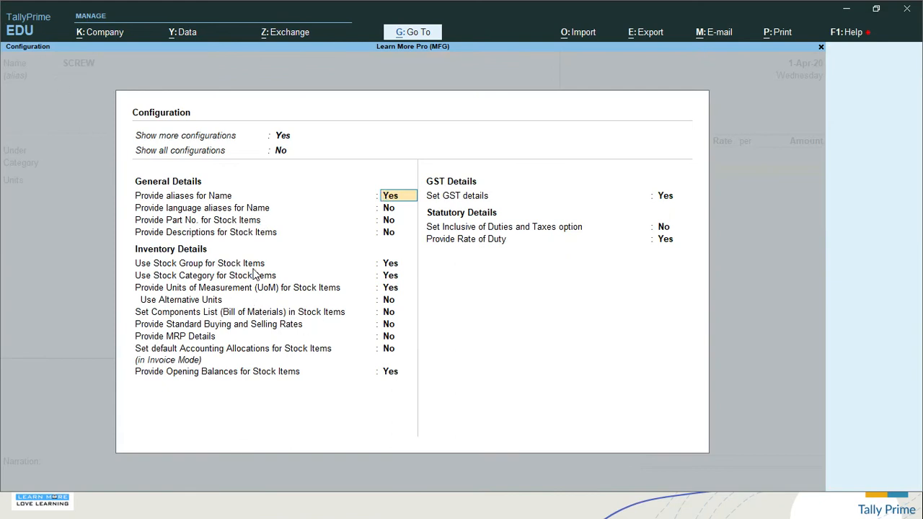
click(398, 277)
text(NO)
key(Return)
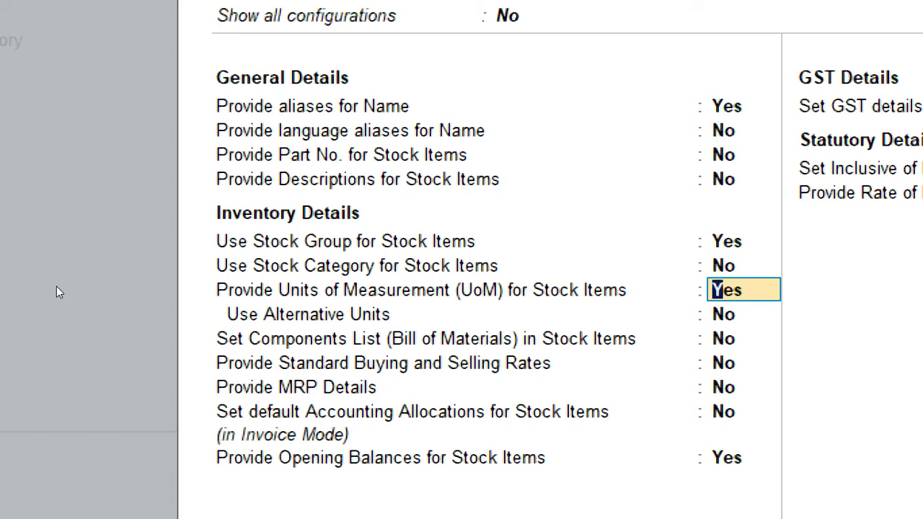
key(Up)
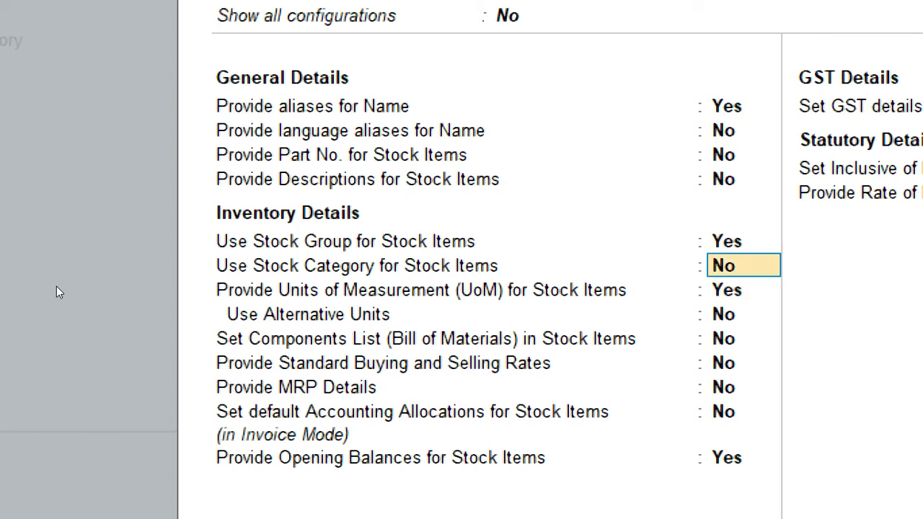
key(Down)
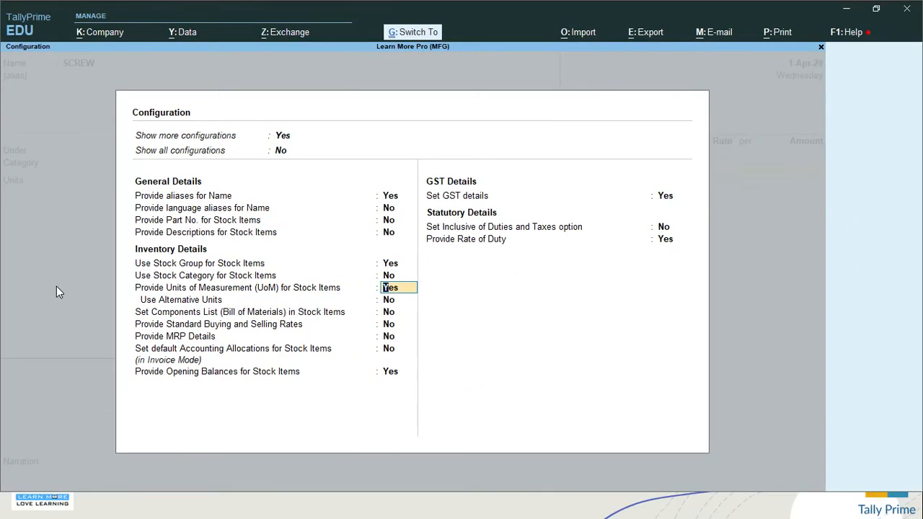
key(ctrl+a)
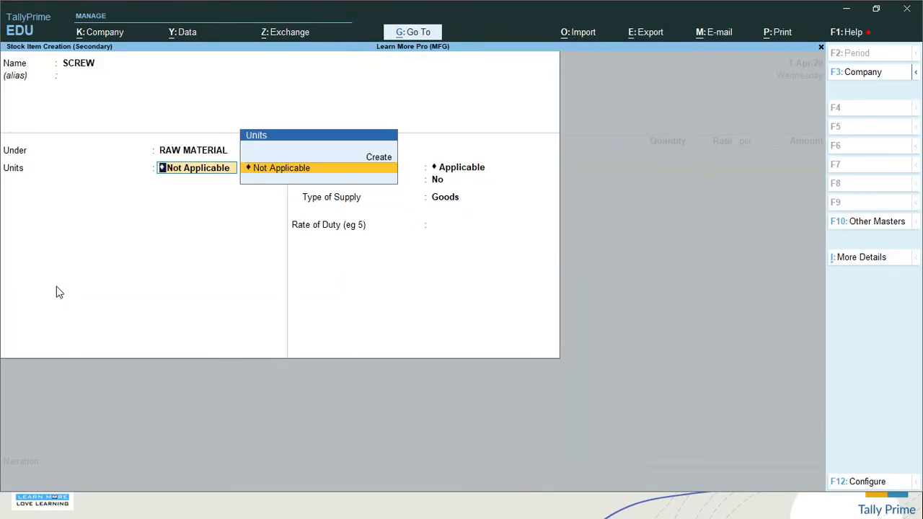
- Create and assign to SCREW the simple unit NOS, formal name NUMBERS, UQC NOS-NUMBERS, with 0 decimal places
key(alt)
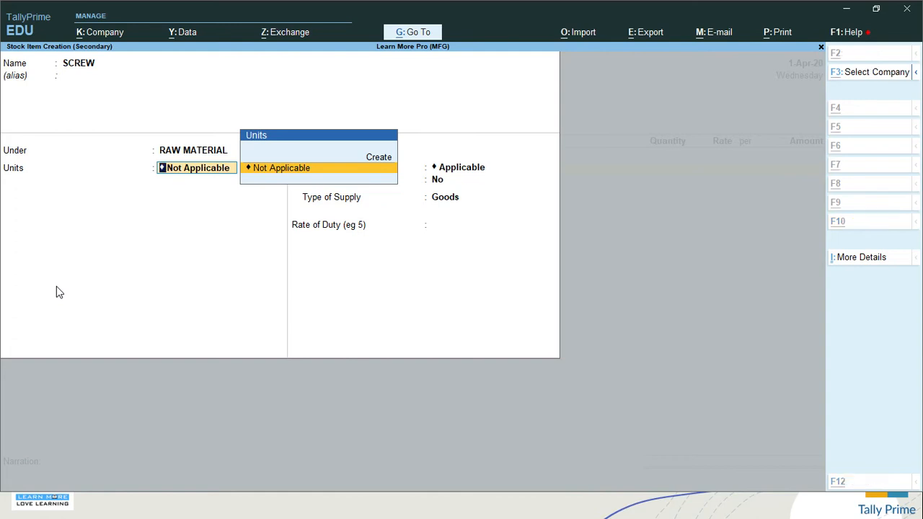
key(alt+c)
text(NOS)
key(Return)
text(NUMBERS)
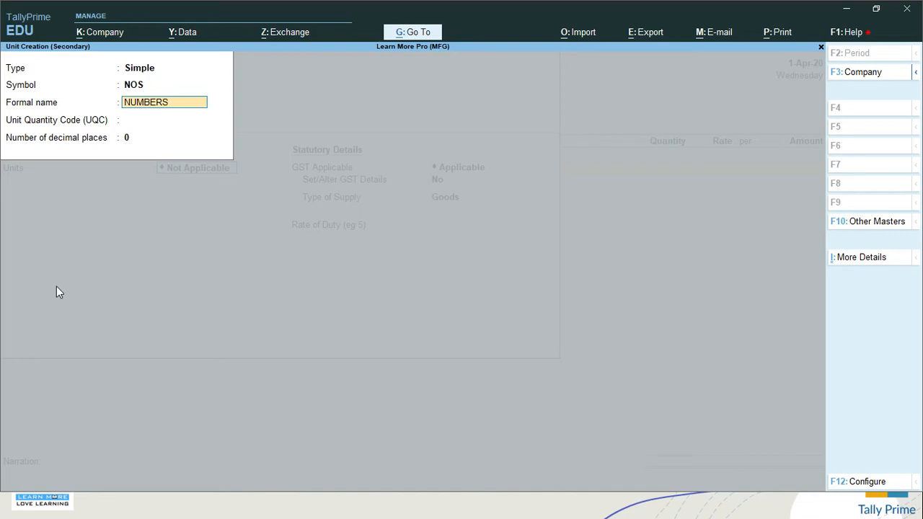
key(Return)
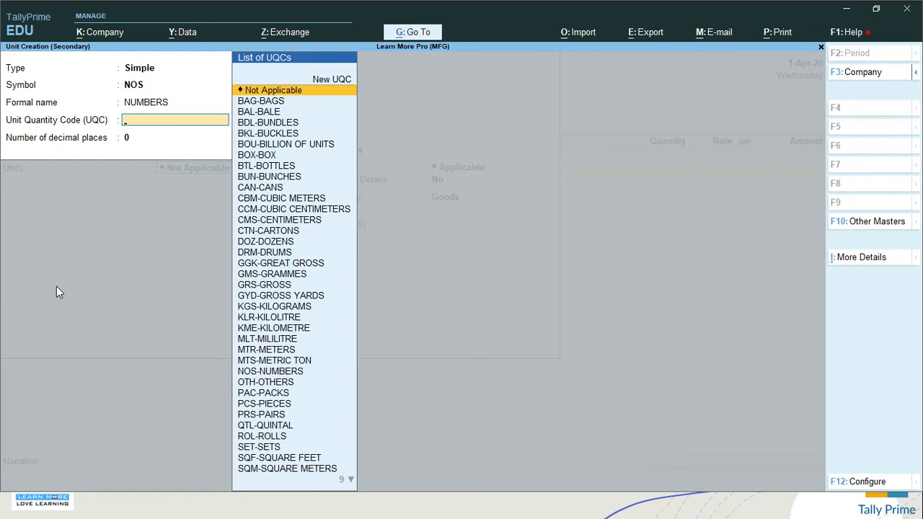
text(nos)
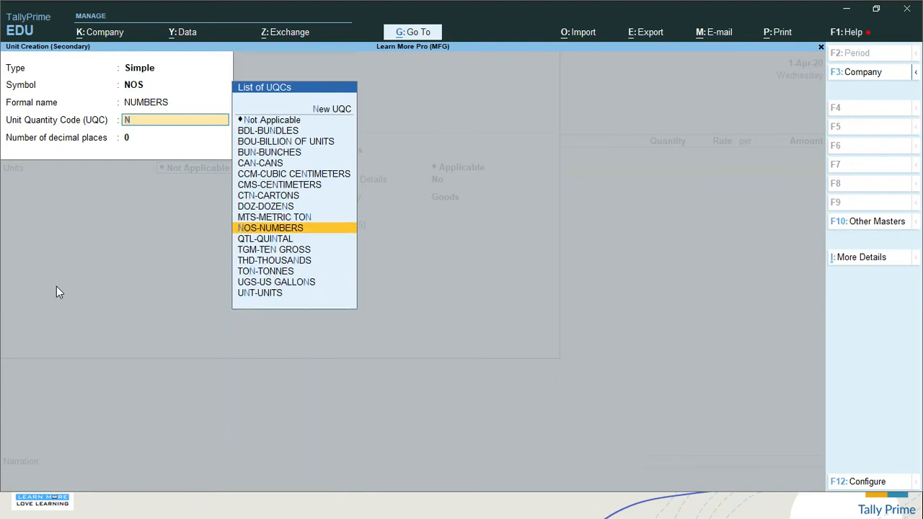
key(Return)
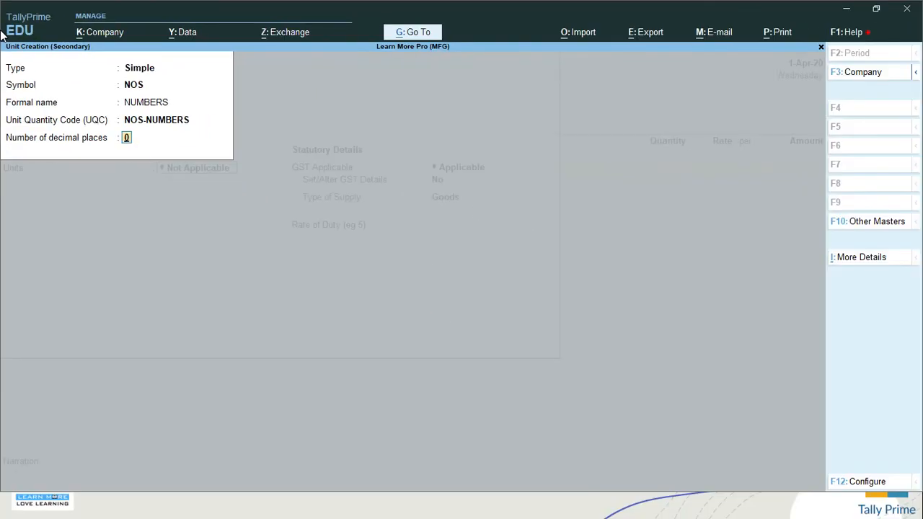
key(Return)
key(Return)
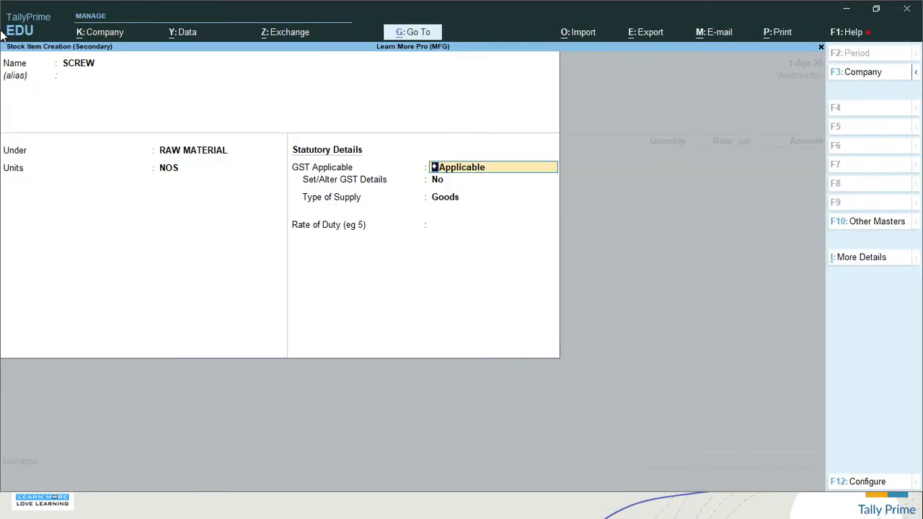
key(Return)
key(Return)
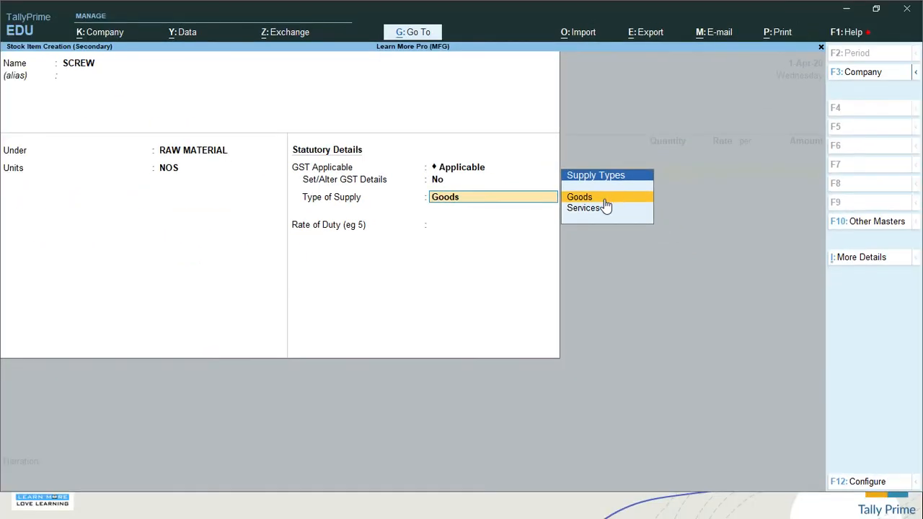
click(606, 204)
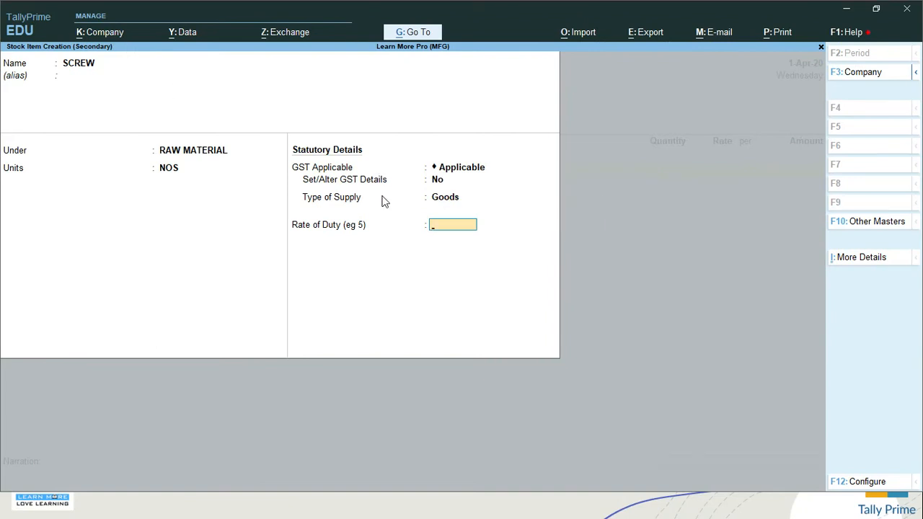
click(427, 198)
key(BackSpace)
key(BackSpace)
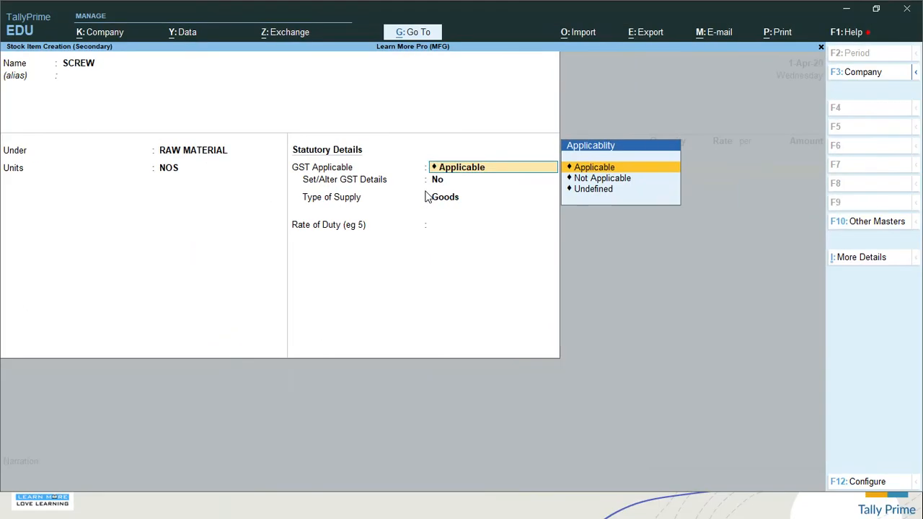
- Enable setting GST details for SCREW, leaving description and HSN/SAC blank and keeping the calculation type On Value
key(Return)
key(y)
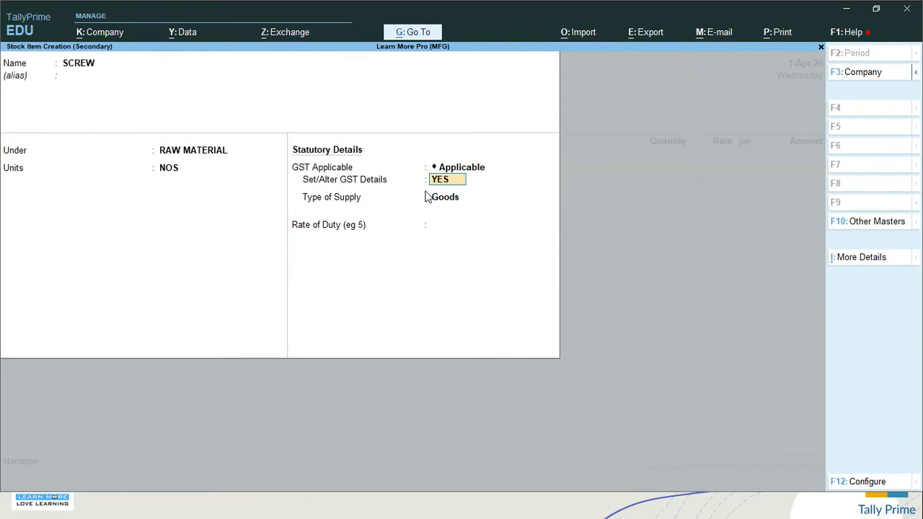
key(Return)
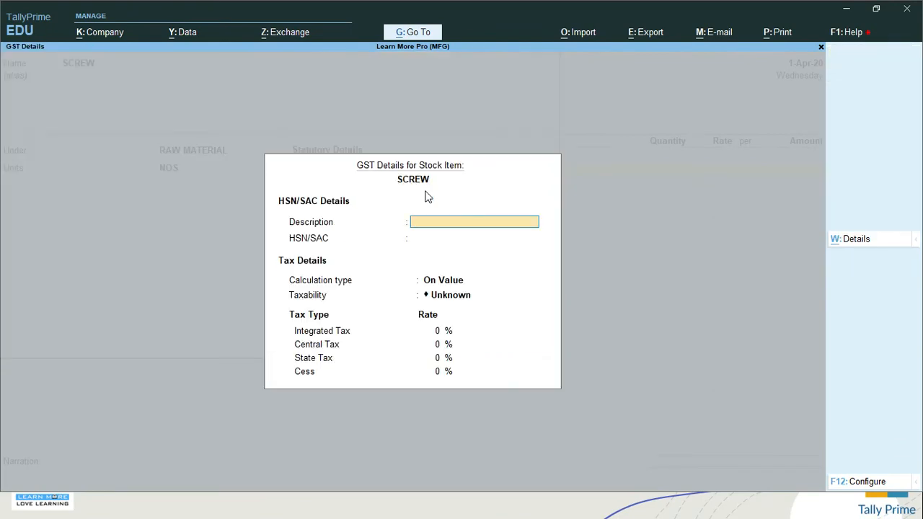
key(Return)
key(Return)
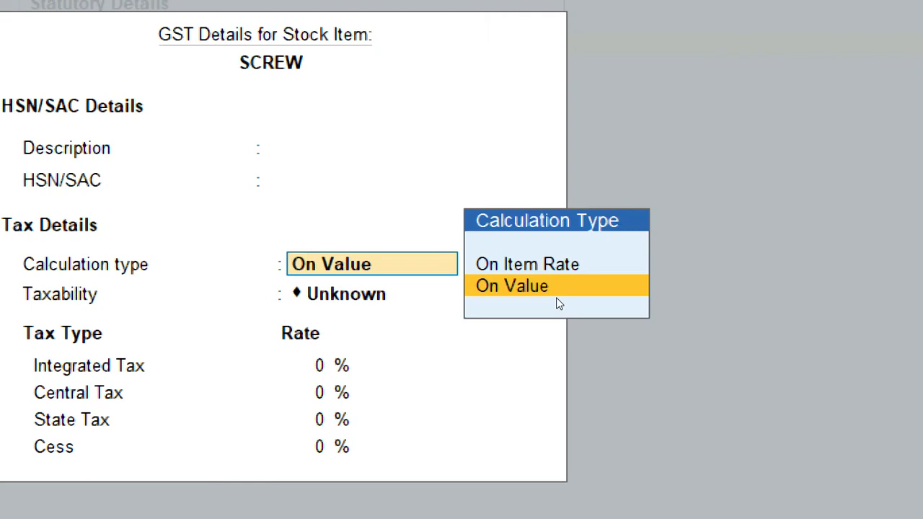
key(Up)
key(Down)
key(Return)
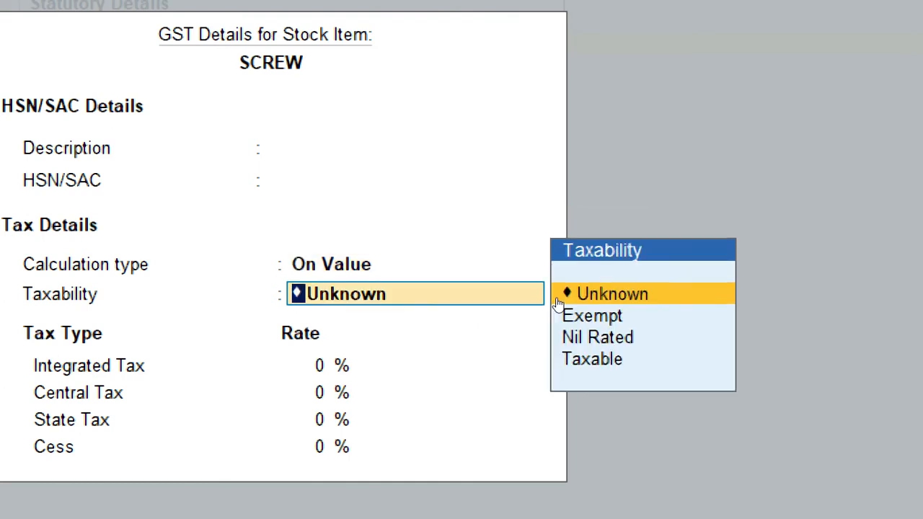
- Set SCREW's taxability to Taxable with an integrated tax rate of 5%
key(Down)
key(Down)
key(Down)
key(Return)
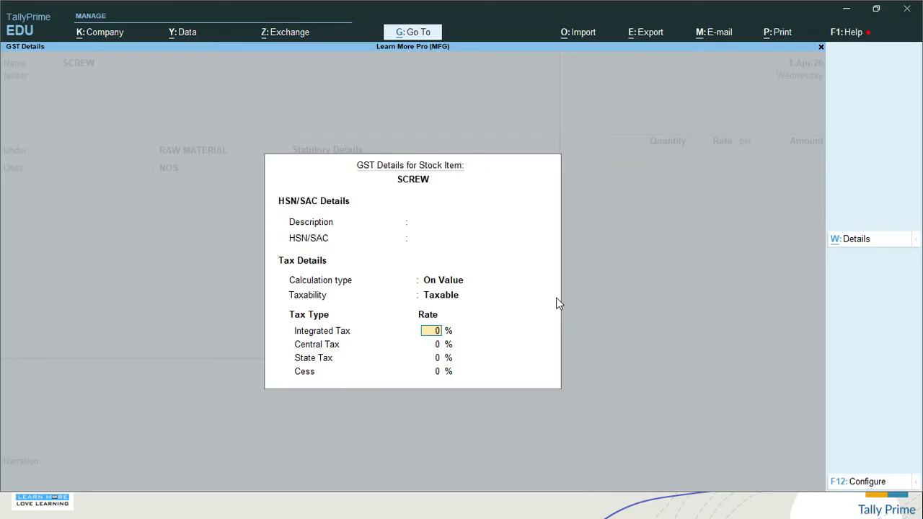
key(Return)
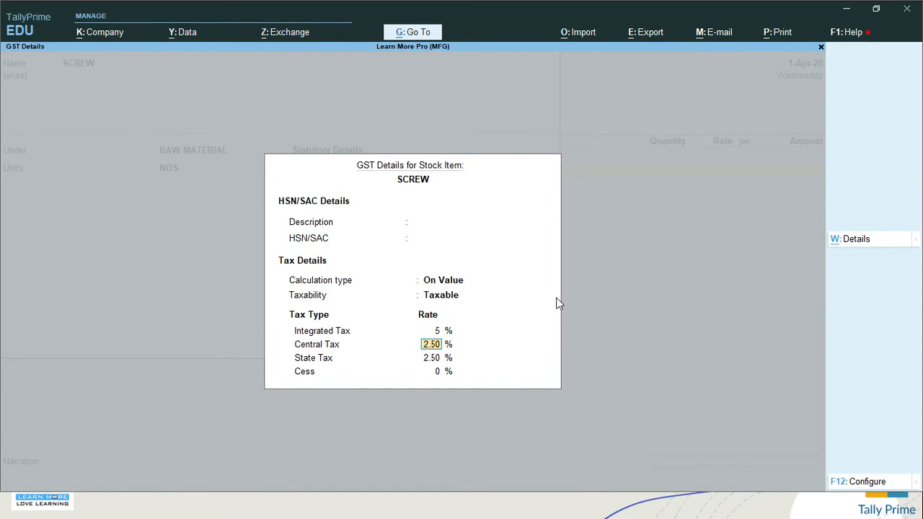
- Accept SCREW's GST details with 0% cess and save the stock item with supply type Goods and no rate of duty
key(Return)
key(Return)
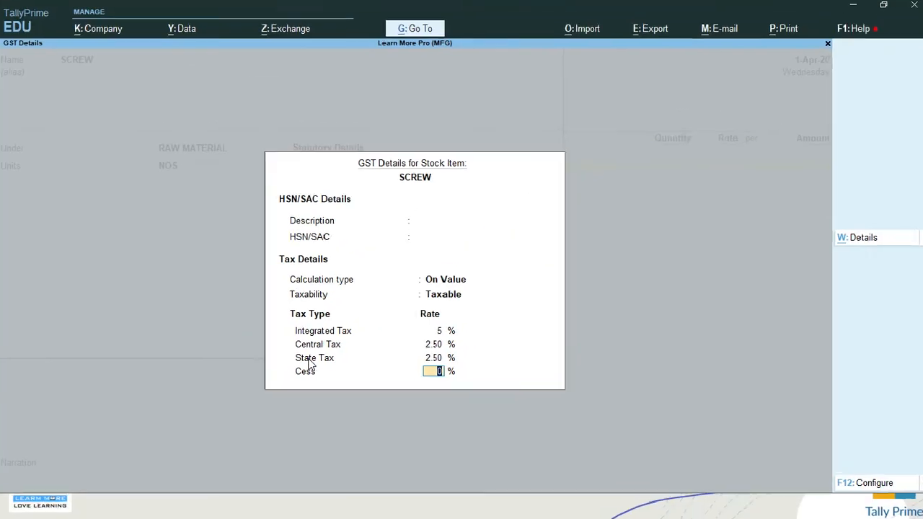
key(F12)
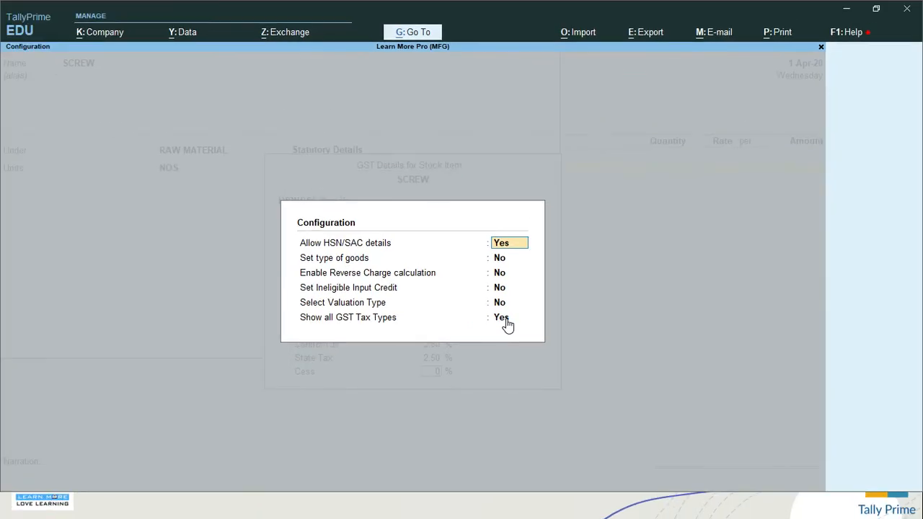
key(ctrl+a)
key(ctrl+a)
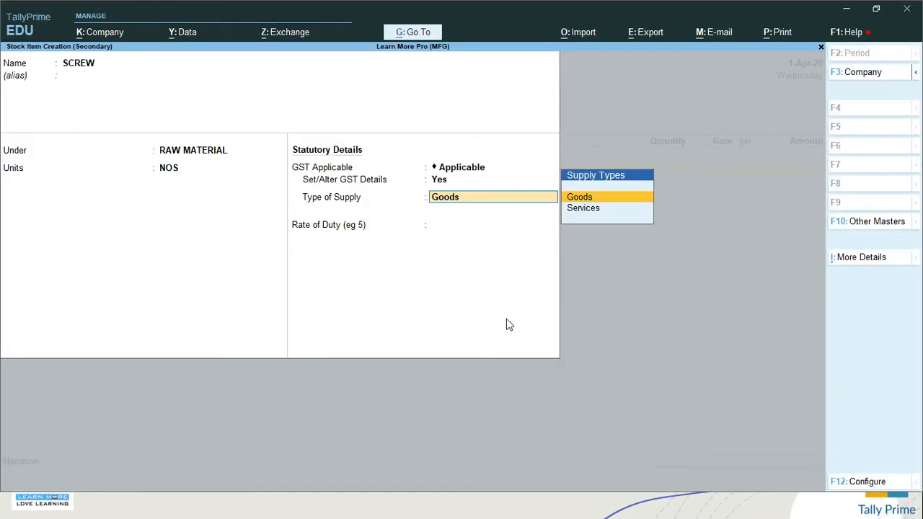
key(Return)
key(Return)
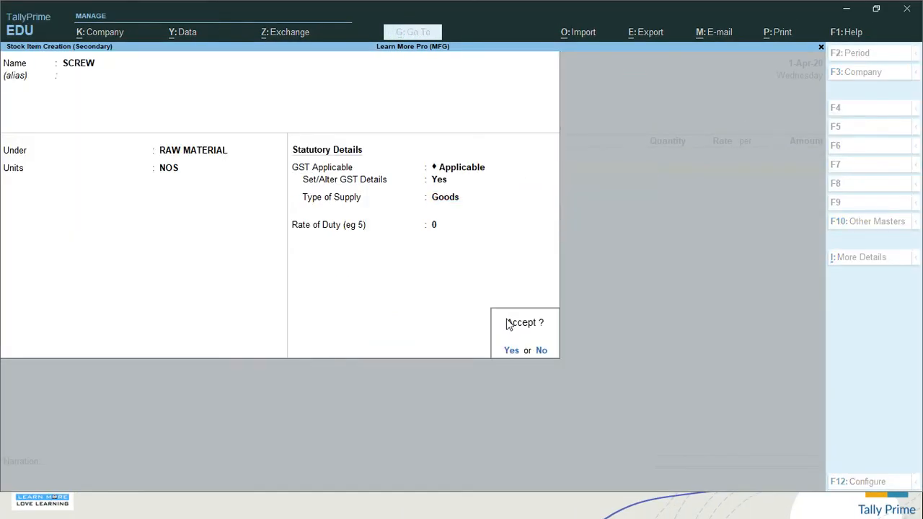
key(Return)
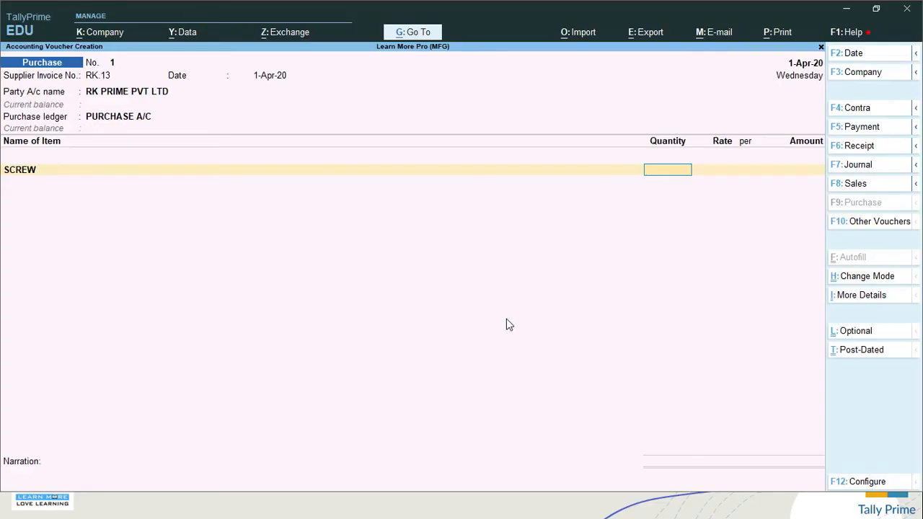
- Enter a quantity of 4,000 NOS at a rate of 2.00 per NOS for SCREW in the purchase voucher
text(4000)
key(Return)
text(2)
key(Return)
key(Return)
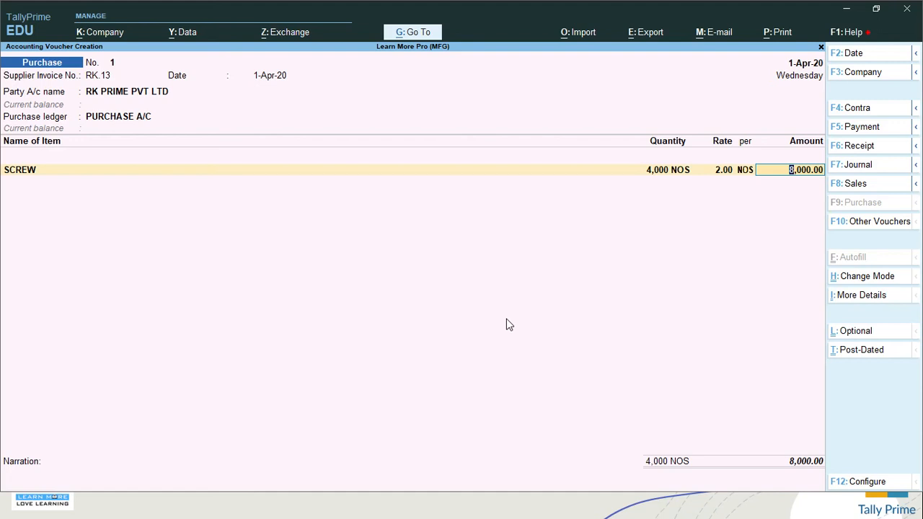
- Go back to the purchase ledger and accept the voucher configuration with Modify Tax Rate details of GST set to Yes
key(BackSpace)
key(BackSpace)
key(BackSpace)
key(BackSpace)
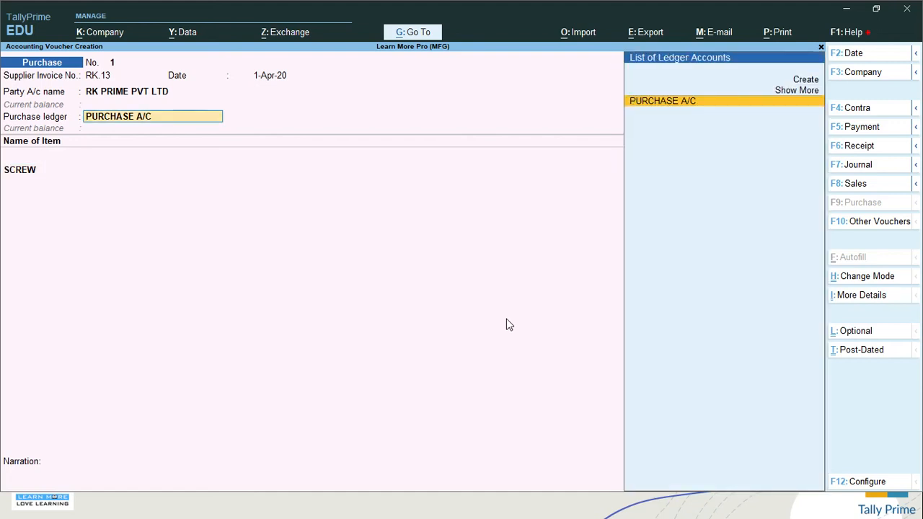
key(F12)
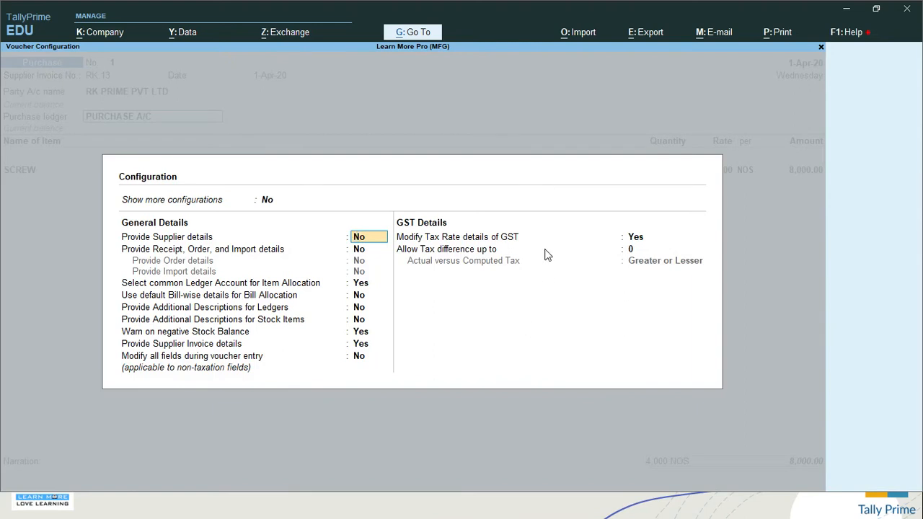
click(634, 237)
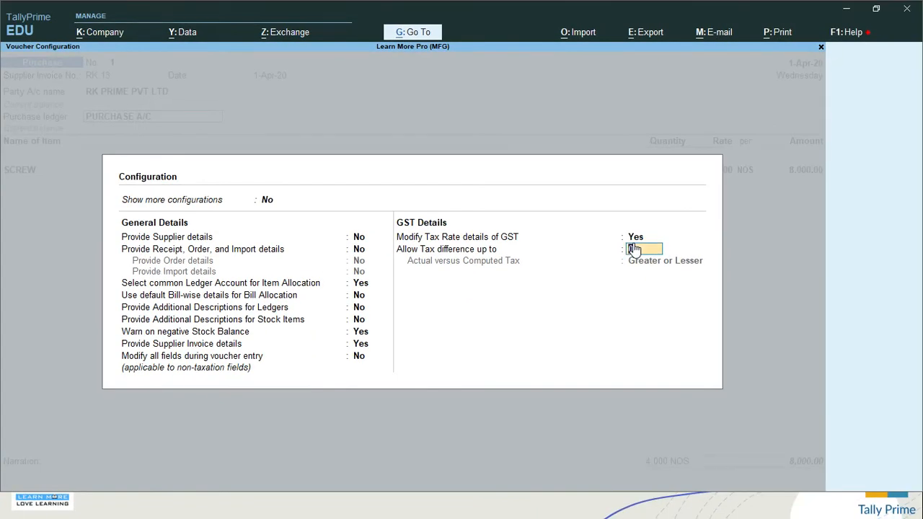
key(ctrl+a)
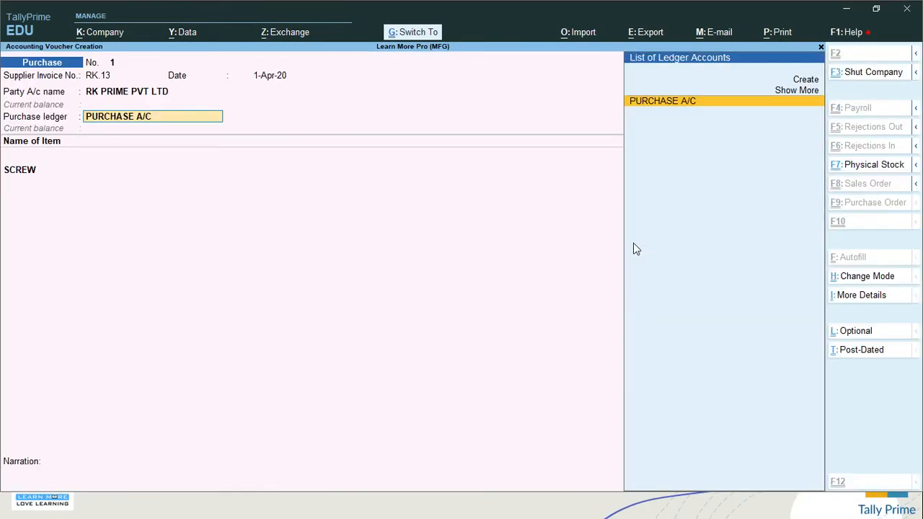
key(Return)
key(Escape)
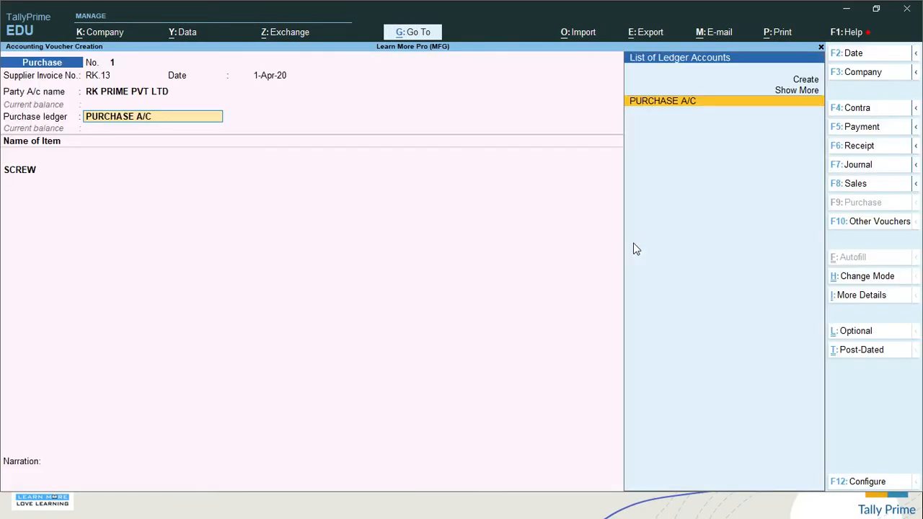
- Set the tax classification of PURCHASE A/C in the voucher to Purchase Taxable
key(shift+Tab)
key(Return)
key(Return)
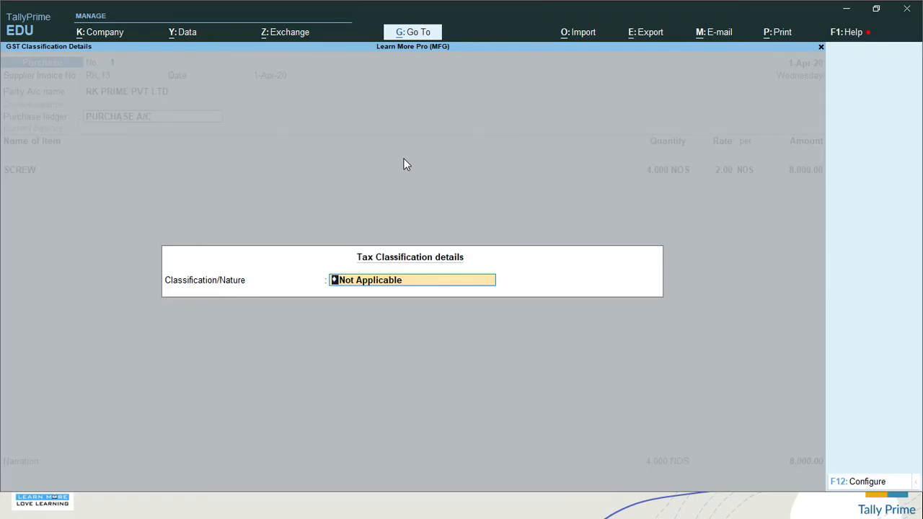
text(G)
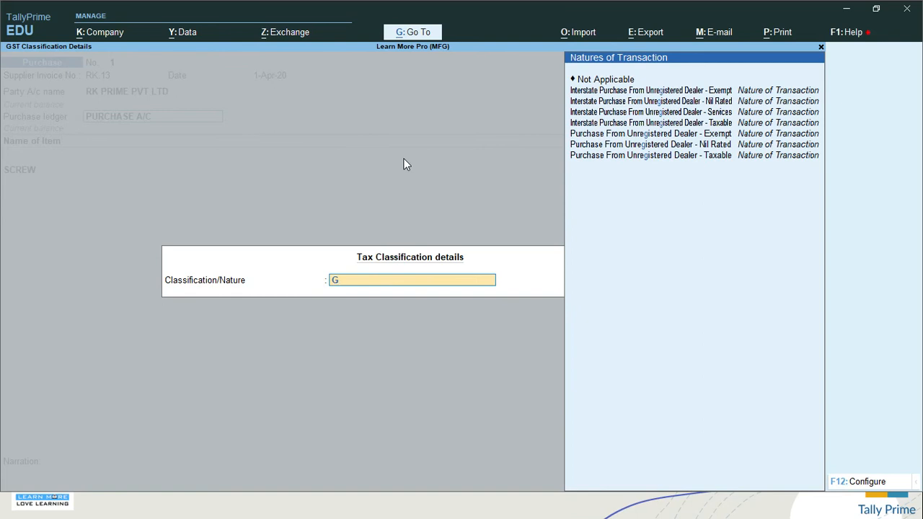
key(BackSpace)
text(PURCHA)
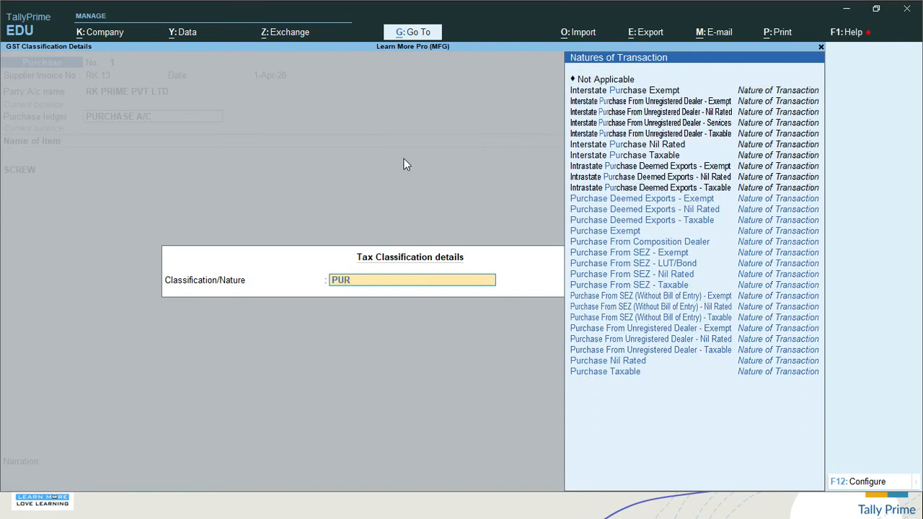
key(Down)
key(Down)
key(Down)
key(Down)
key(Down)
key(Down)
key(Down)
key(Down)
key(Down)
key(Down)
key(Down)
key(Down)
key(Down)
key(Down)
key(Down)
key(Down)
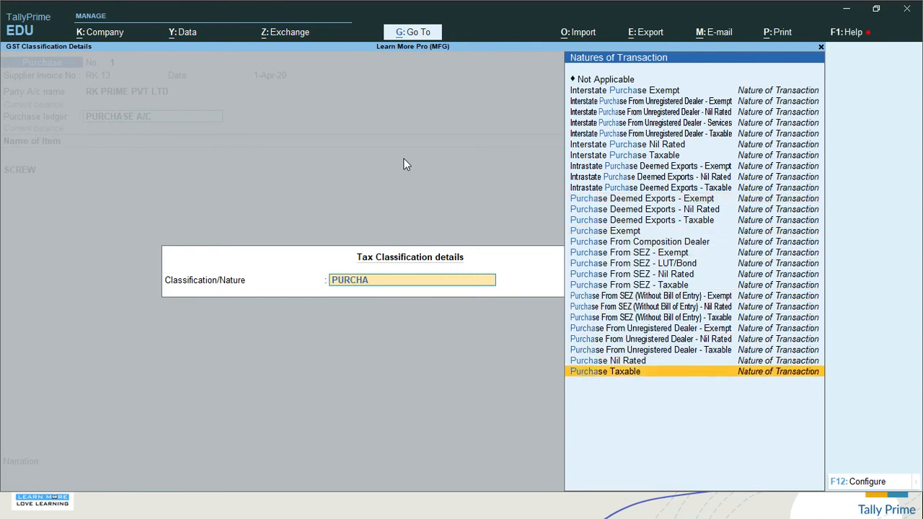
key(Return)
key(BackSpace)
key(Return)
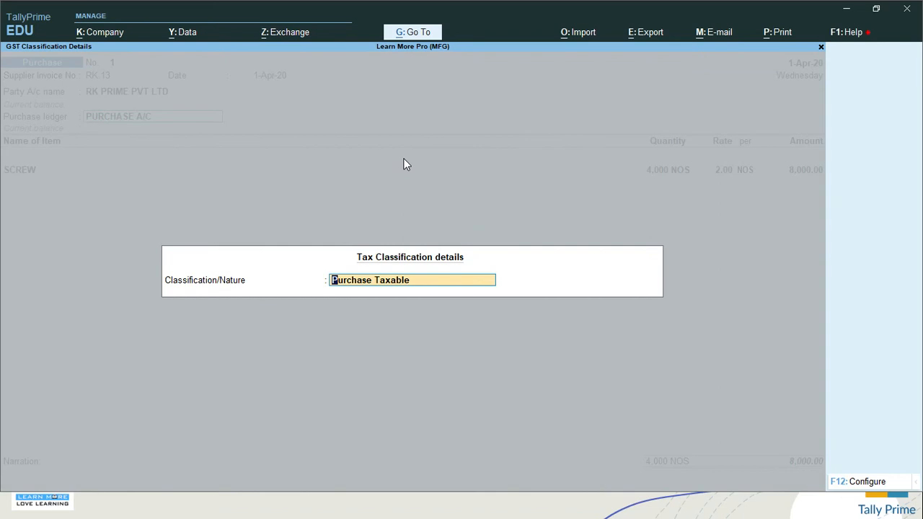
key(Return)
key(Return)
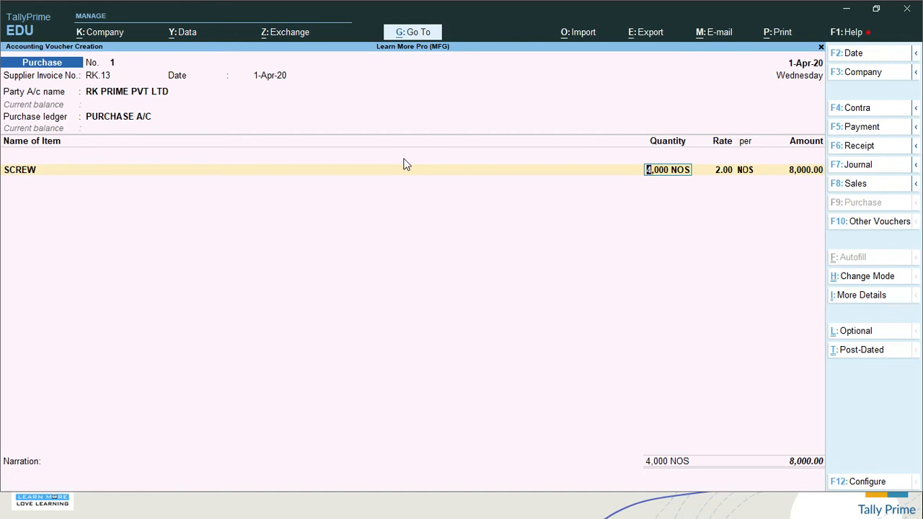
- Accept the SCREW line's quantity, rate and amount and move to a new item line
key(Return)
key(Return)
key(Return)
key(Return)
key(ctrl)
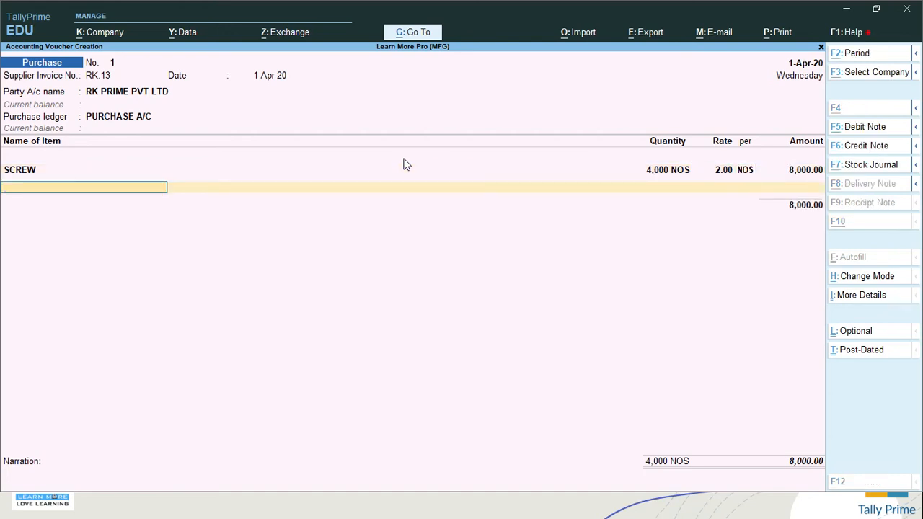
- Start a new stock item named MAGNET under the group RAW MATERIAL, checking the product list for its name
key(alt+c)
key(alt+Tab)
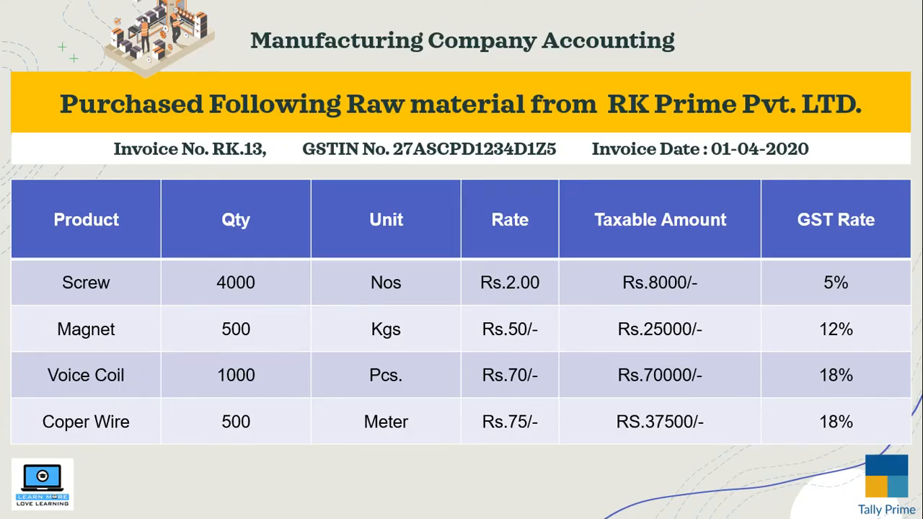
key(alt+Tab)
text(MAG)
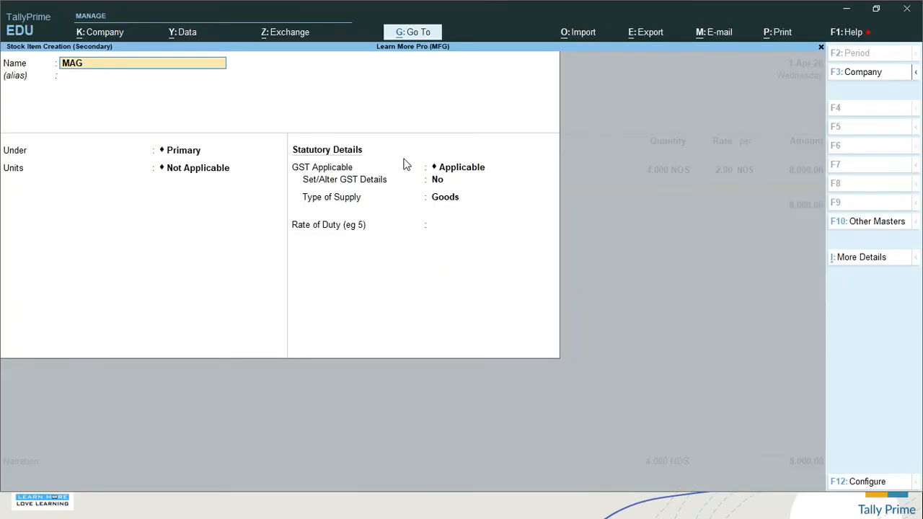
text(NET)
key(Return)
key(Return)
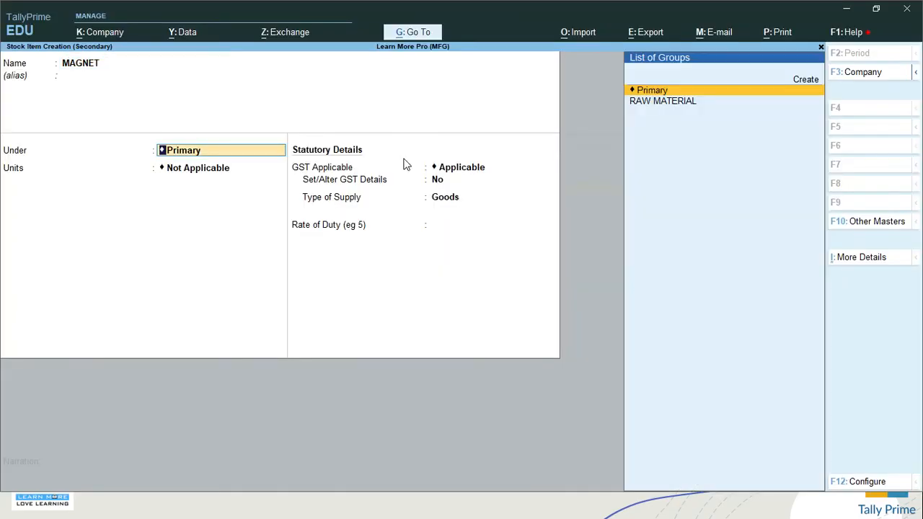
key(Down)
key(Return)
- Create and assign to MAGNET the simple unit KGS, formal name KILOGRAMS, UQC KGS-KILOGRAMS, with 2 decimal places
key(Down)
key(alt)
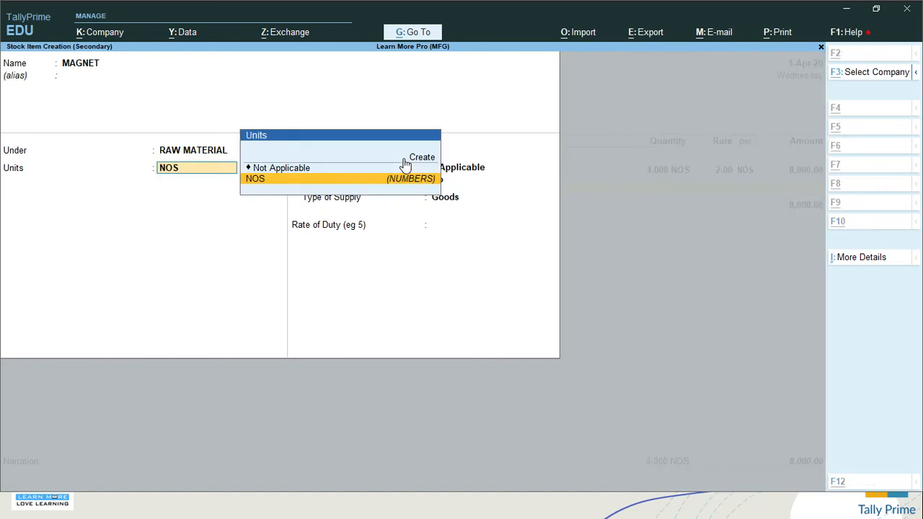
key(alt+c)
text(KGS)
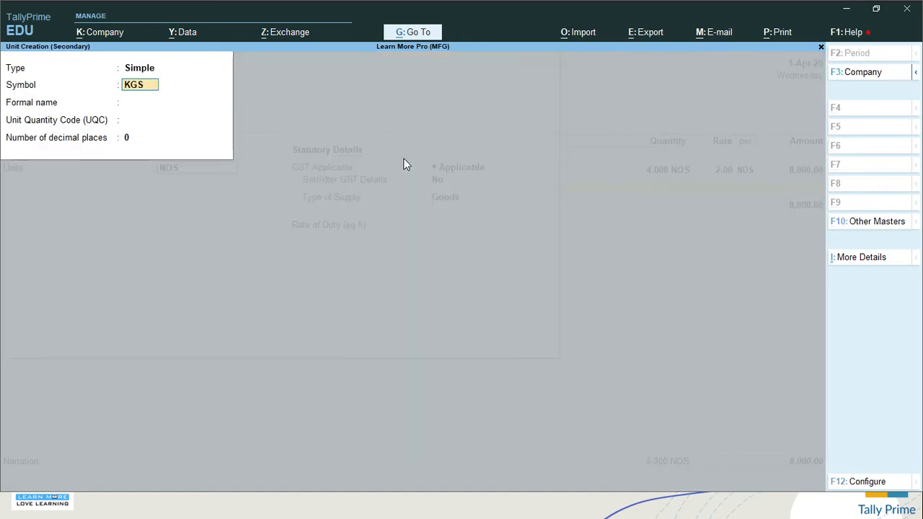
key(Return)
text(KILOGRAMS)
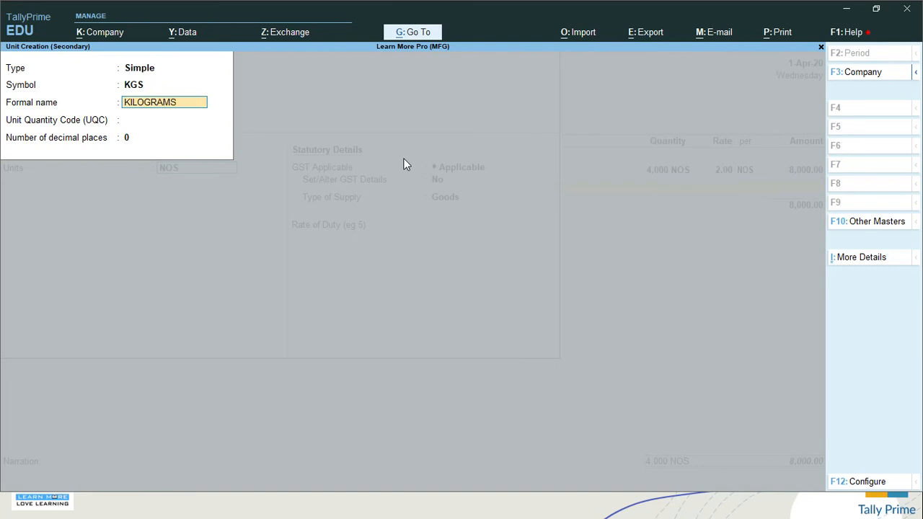
key(Return)
text(KGS)
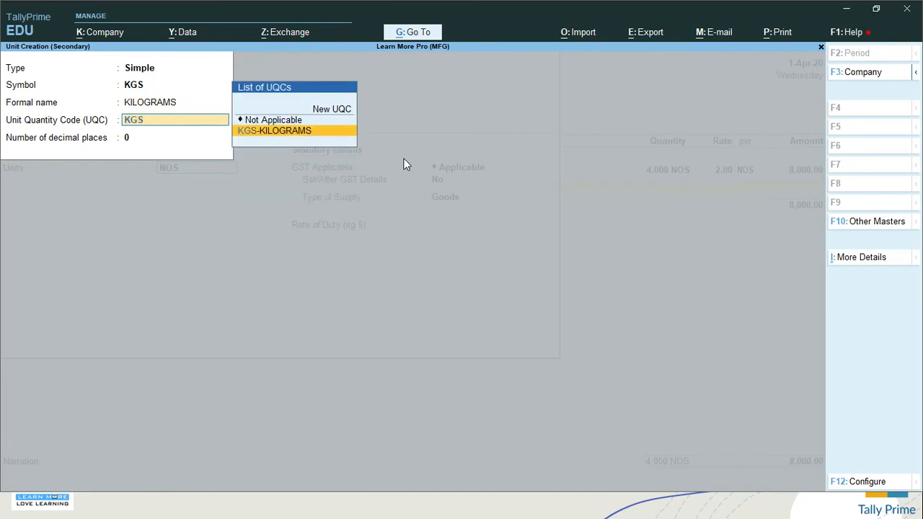
key(Return)
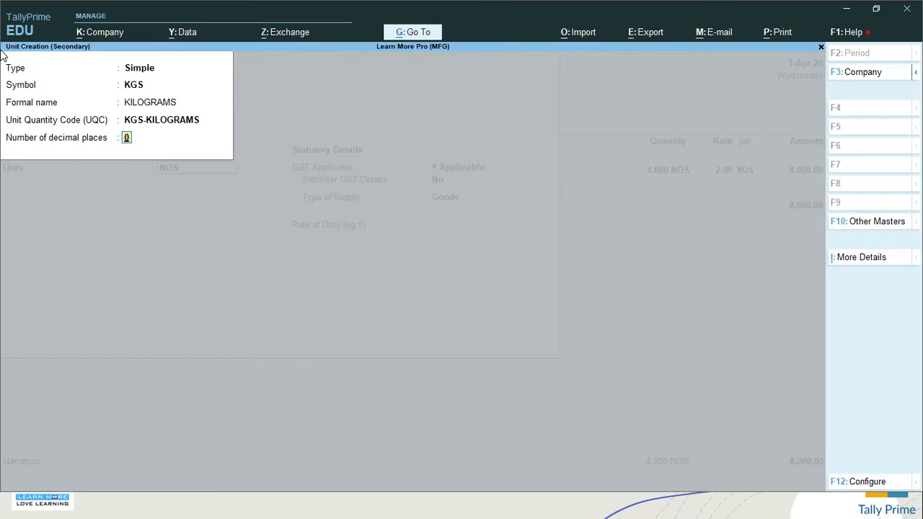
key(Return)
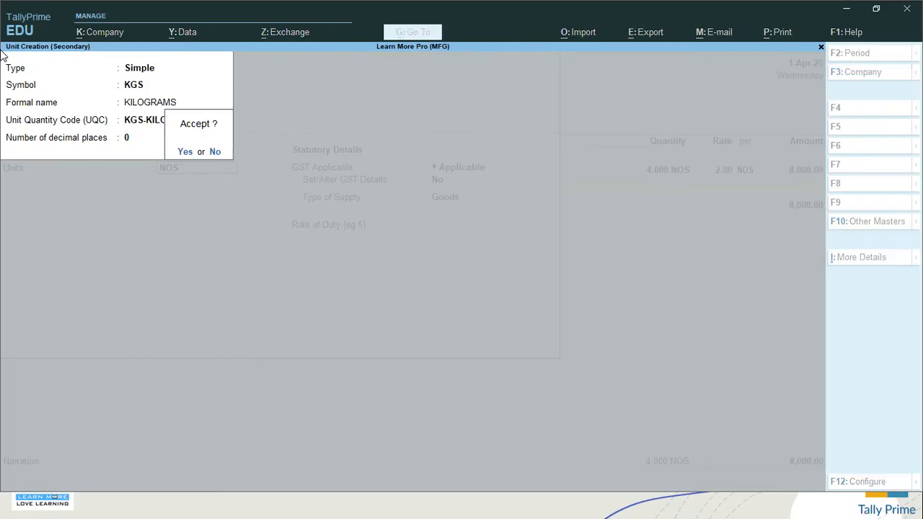
key(Escape)
text(2)
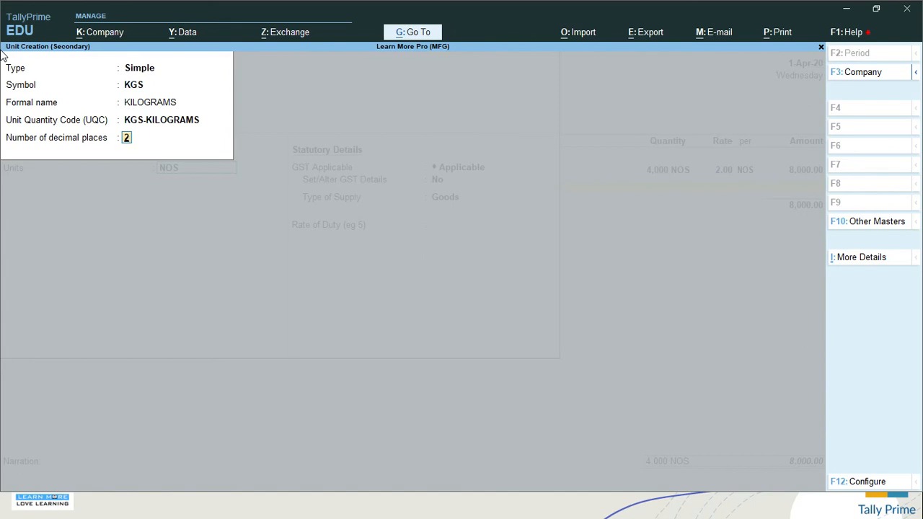
key(Return)
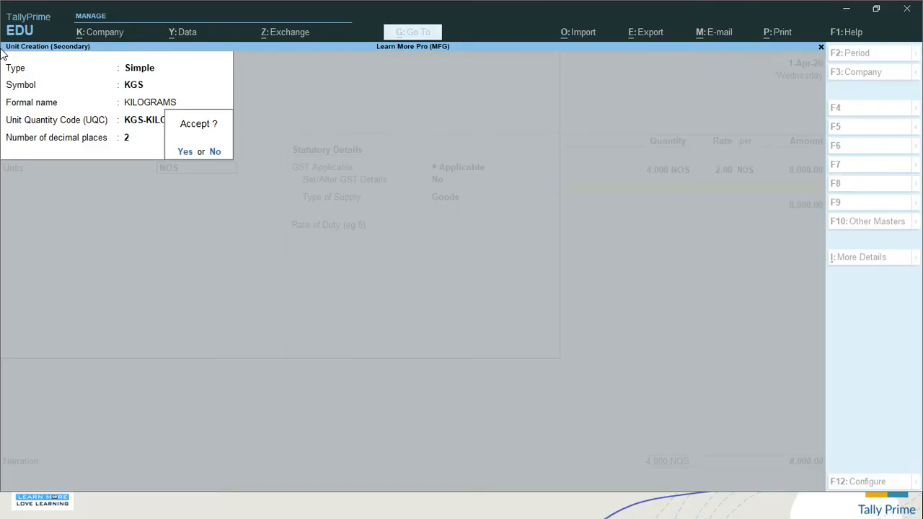
key(Return)
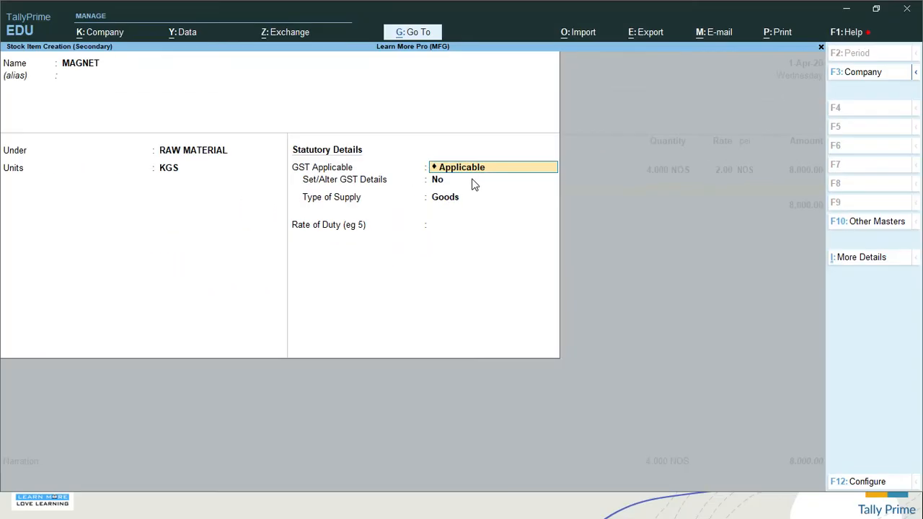
- Enable setting GST details for MAGNET, leaving description and HSN/SAC blank and keeping the calculation type On Value
key(Return)
key(y)
key(Return)
key(Return)
key(Return)
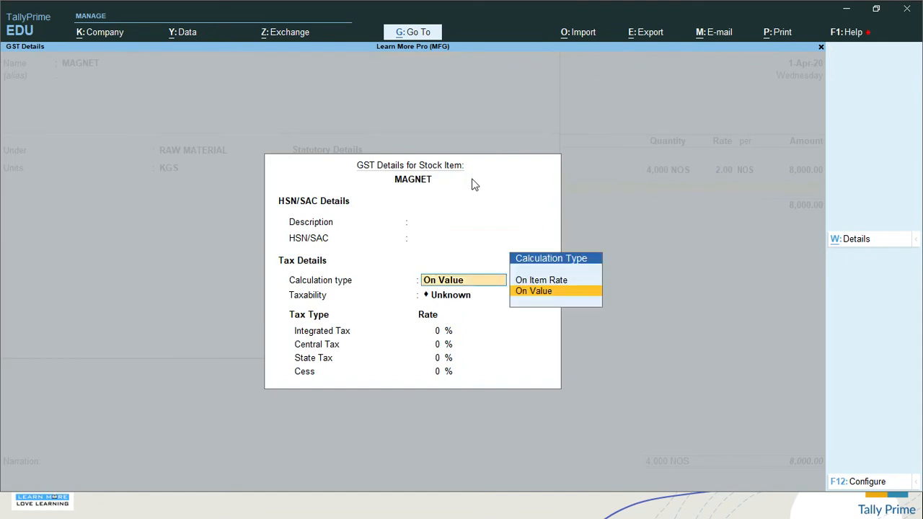
key(Return)
- Set MAGNET's taxability to Taxable with an integrated tax rate of 12% and save the stock item
key(Down)
key(Down)
key(Down)
key(Return)
text(12)
key(Return)
key(Return)
key(Return)
key(Return)
key(Return)
key(Return)
key(Return)
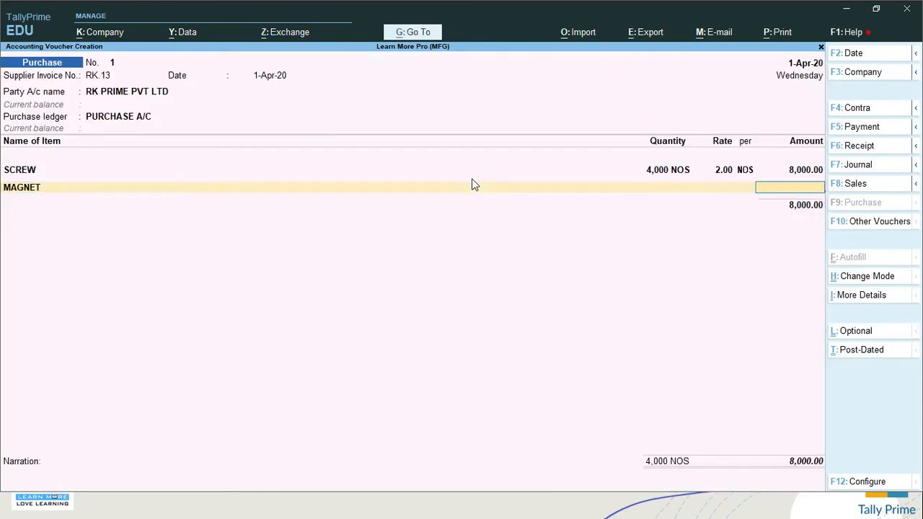
- Enter a quantity of 500 KGS at a rate of 50 per KGS for MAGNET in the purchase voucher
text(500)
key(Return)
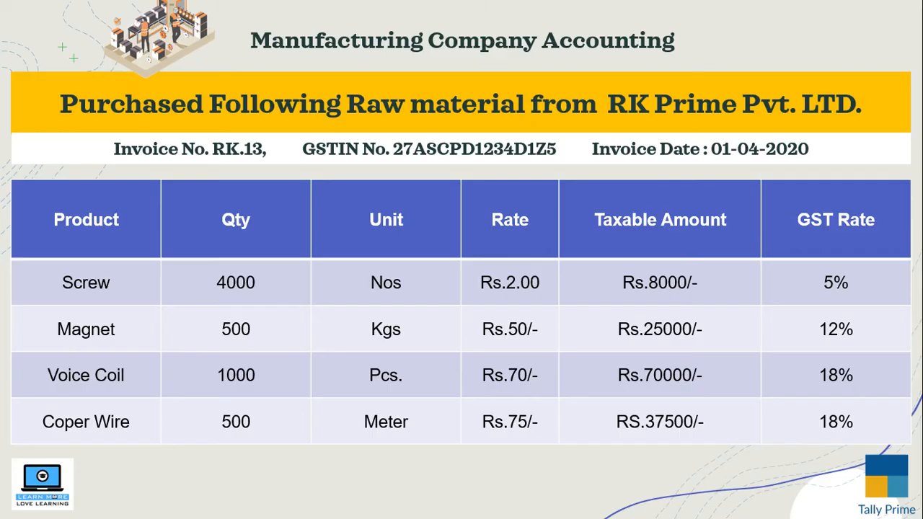
text(5)
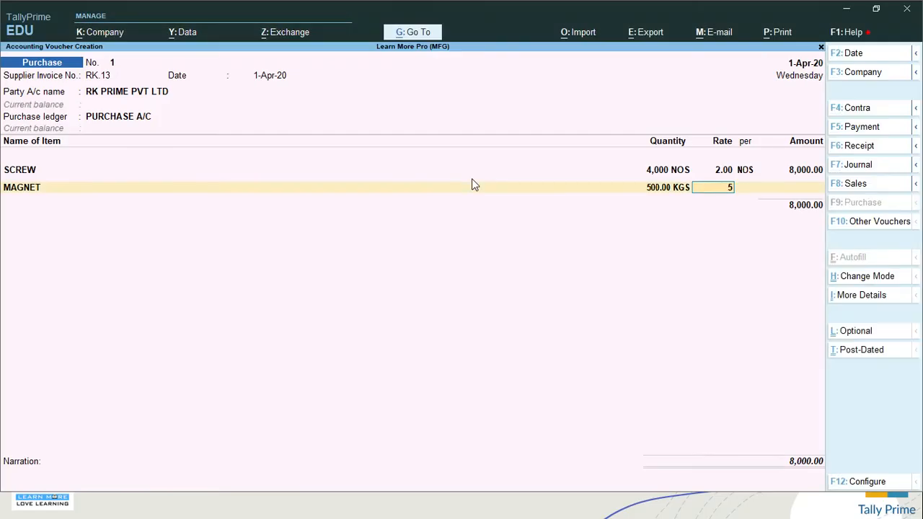
text(0)
key(Return)
key(Return)
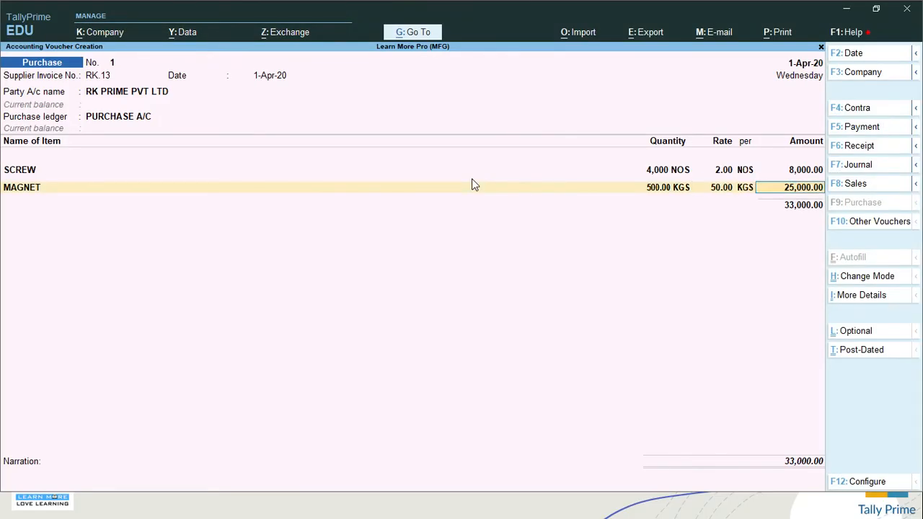
- Create the stock item VOICE COIL under the RAW MATERIAL group from the purchase voucher's next item line
key(Return)
key(alt)
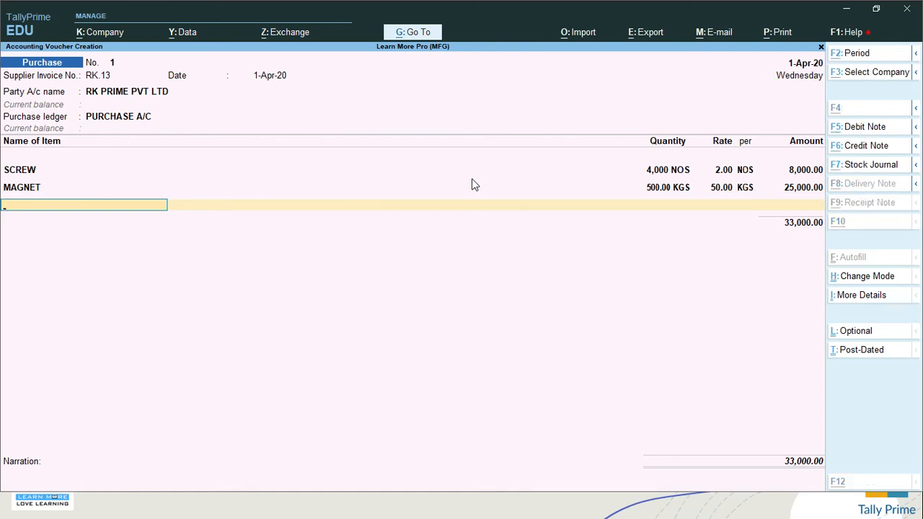
key(alt+c)
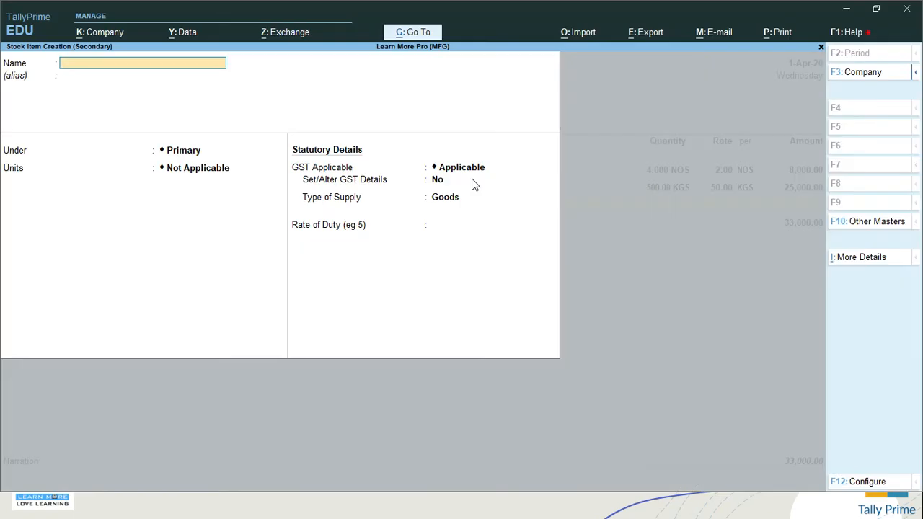
text(VOICE COIL)
key(Return)
key(Return)
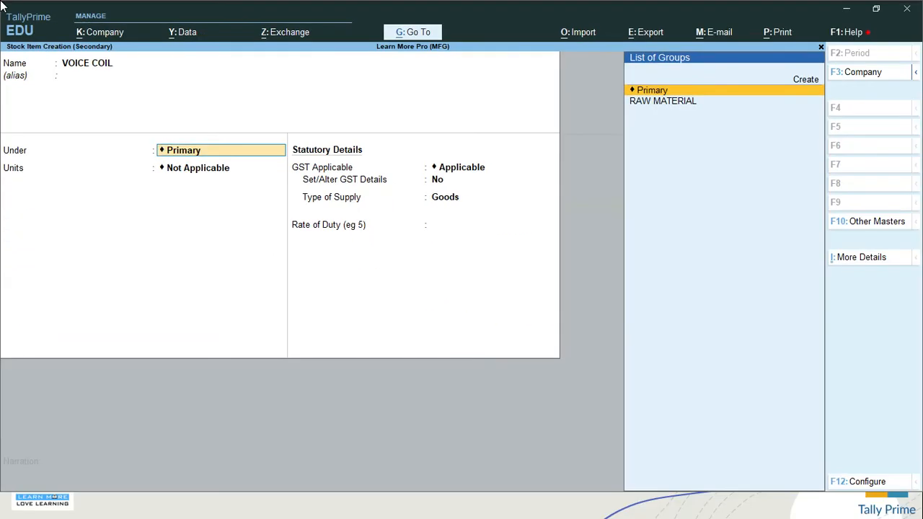
key(Down)
key(Return)
- Create and assign to VOICE COIL the simple unit PCS, formal name PIECES, UQC PCS-PIECES, with 0 decimal places
key(Down)
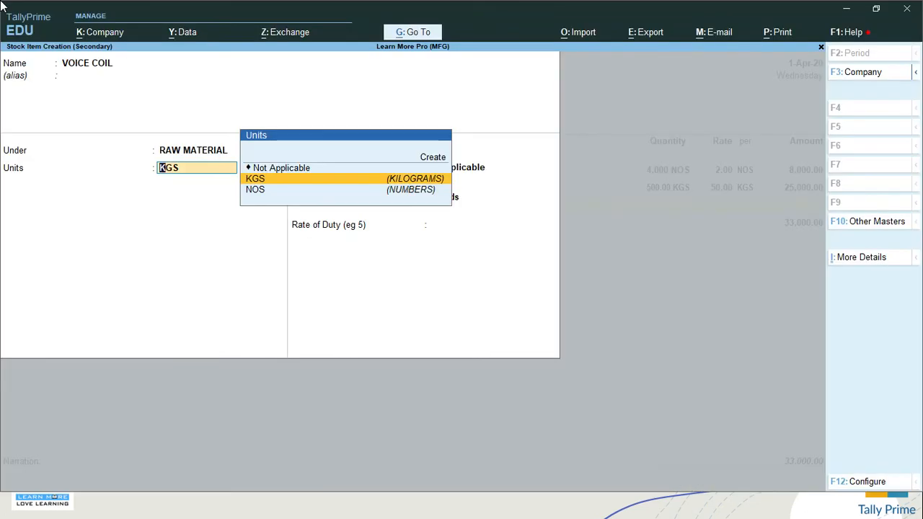
key(alt+c)
text(PCS)
key(Return)
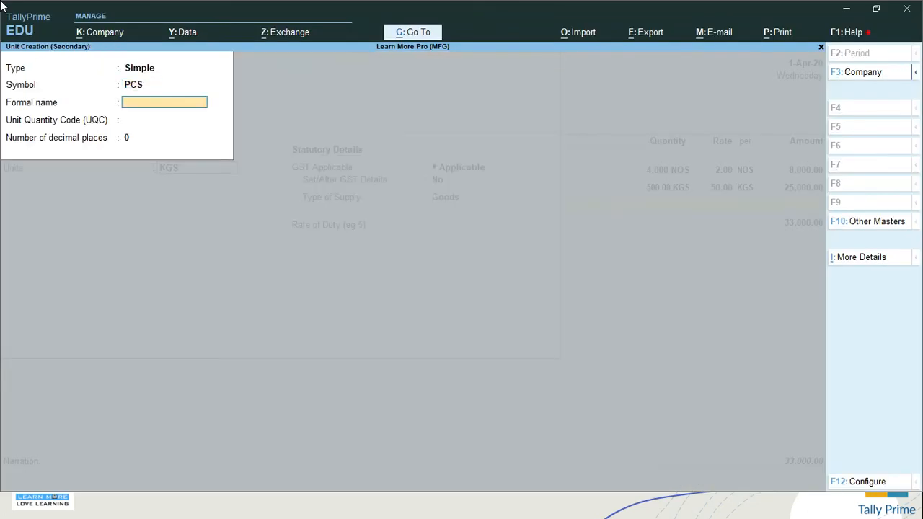
text(PIECES)
key(Return)
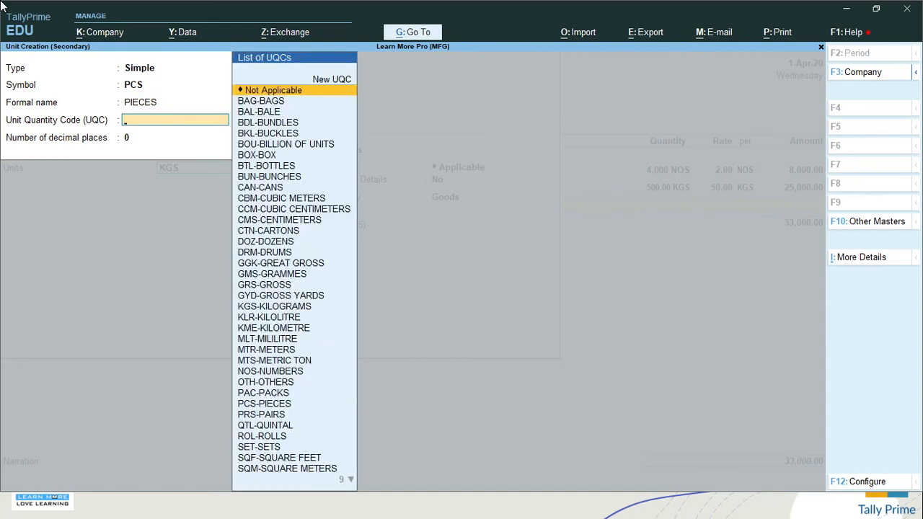
text(PC)
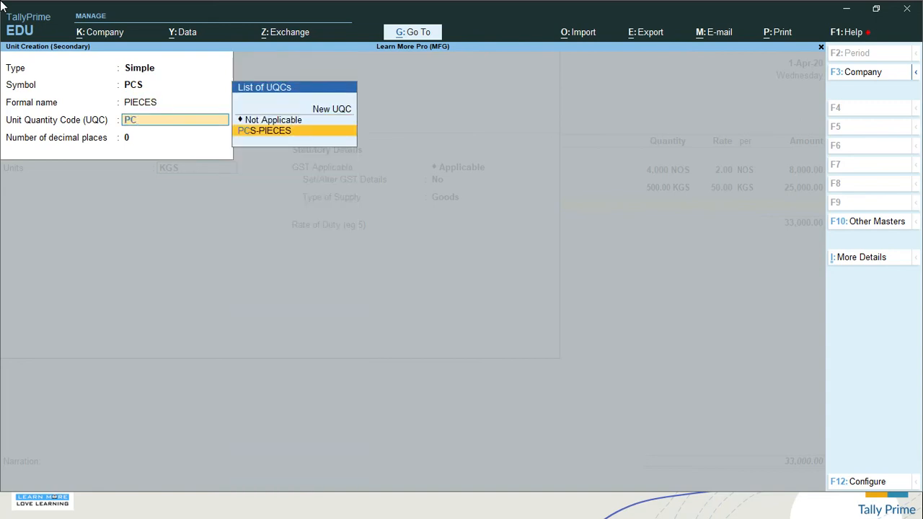
key(Return)
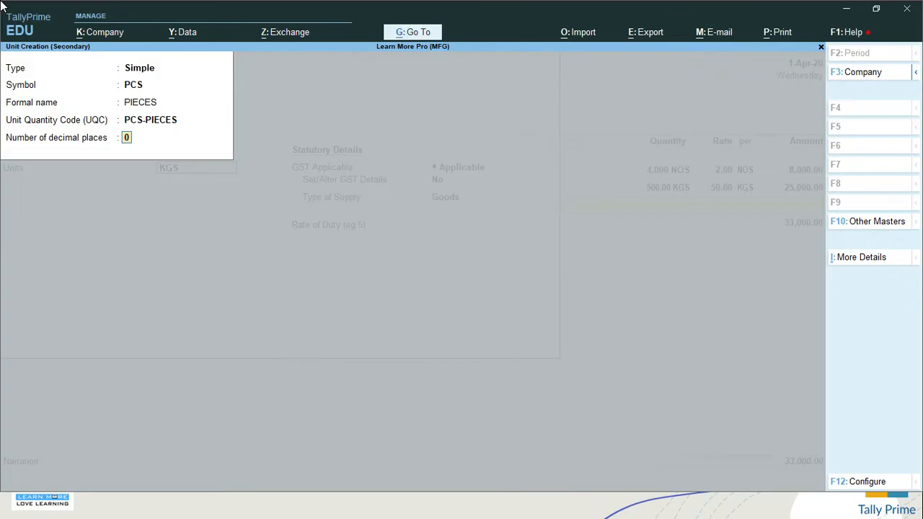
key(Return)
key(Return)
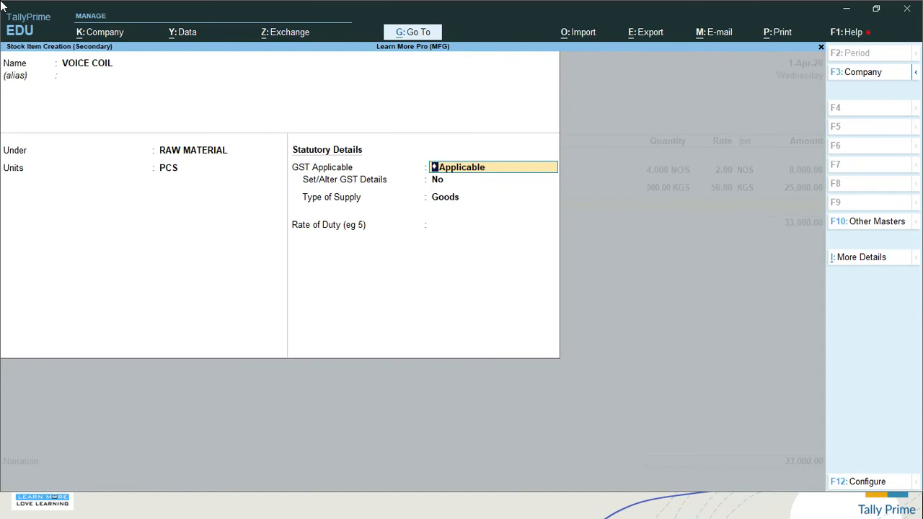
- Enable setting GST details for VOICE COIL, leaving description and HSN/SAC blank and keeping the calculation type On Value
key(Return)
text(y)
key(Return)
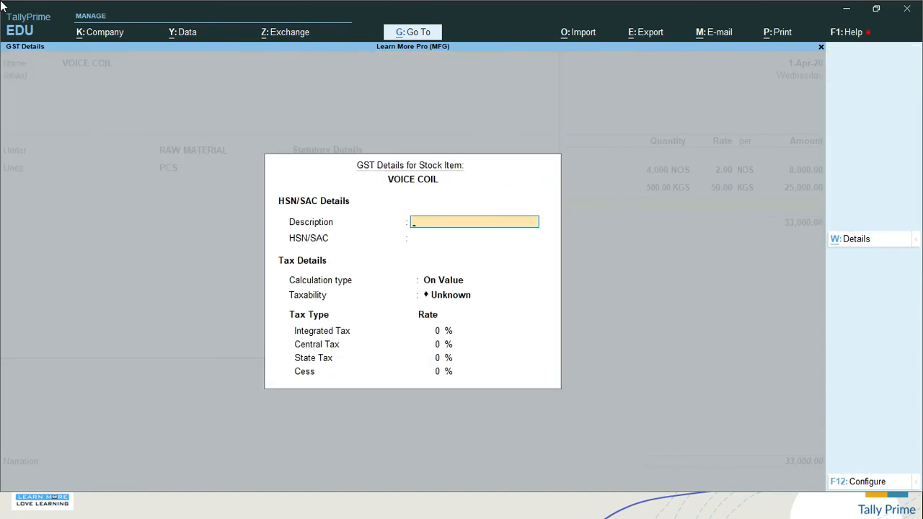
key(Return)
key(Return)
key(Return)
- Set VOICE COIL's taxability to Taxable with an integrated tax rate of 18%, keep the supply type Goods and save the stock item
text(TAX)
key(Return)
text(18)
key(Return)
key(Return)
key(Return)
key(Return)
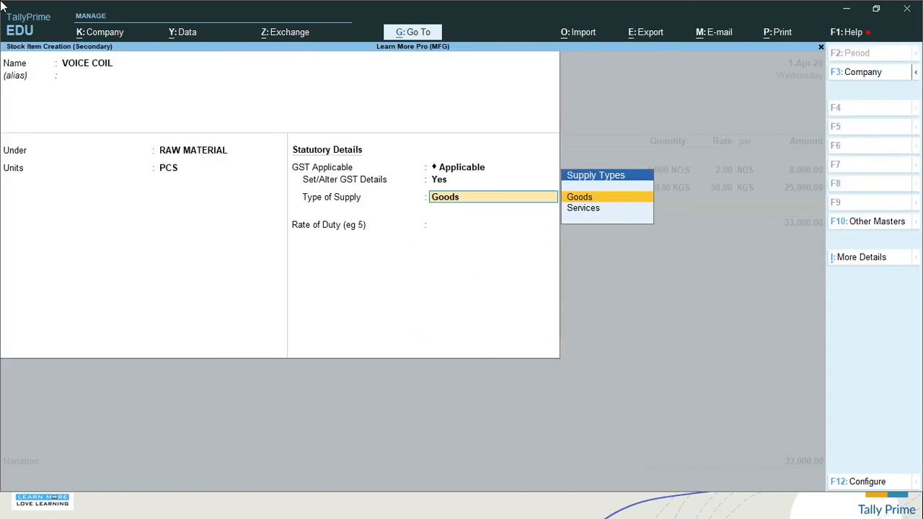
key(Return)
key(Return)
key(Return)
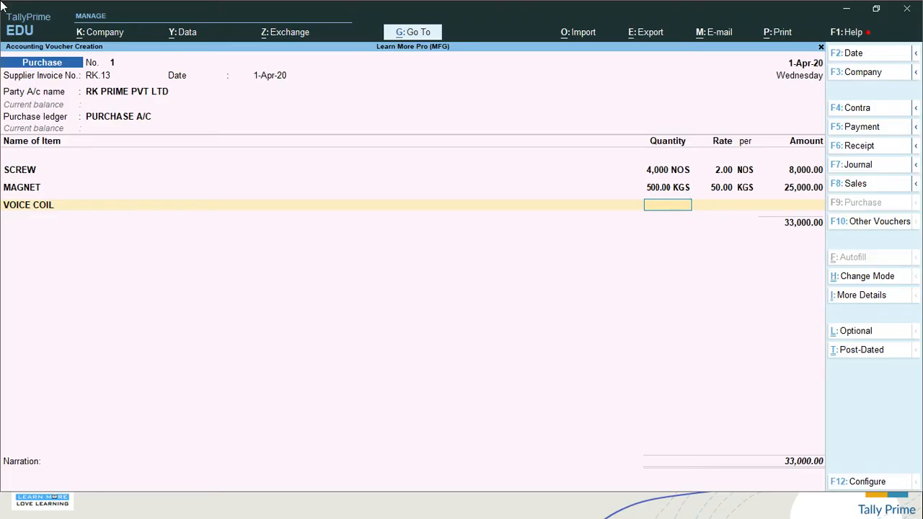
- Enter a quantity of 1000 PCS at a rate of 70 per PCS for VOICE COIL in the purchase voucher
text(1000)
key(Return)
text(70)
key(Return)
key(Return)
key(Return)
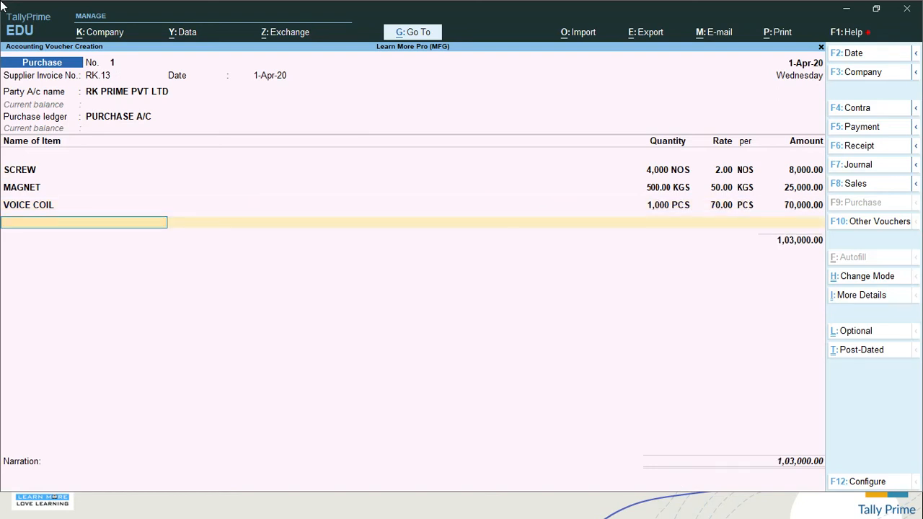
- Create the stock item COPPER WIRE under the RAW MATERIAL group from the voucher's next item line
key(ctrl)
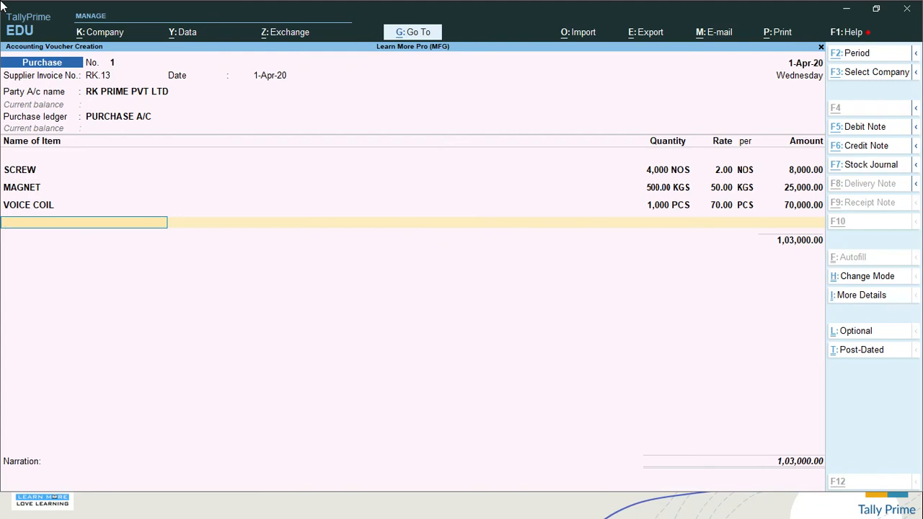
key(alt+c)
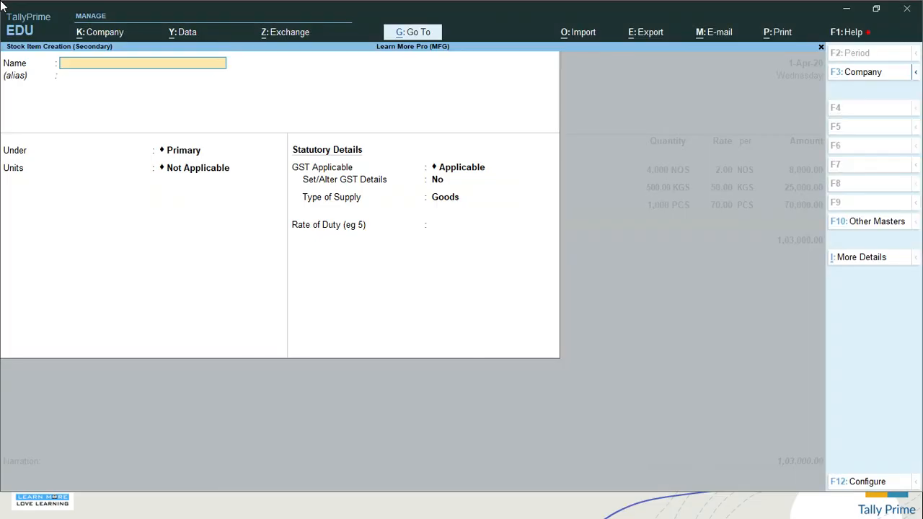
text(COPPER WIRE)
key(Return)
key(Return)
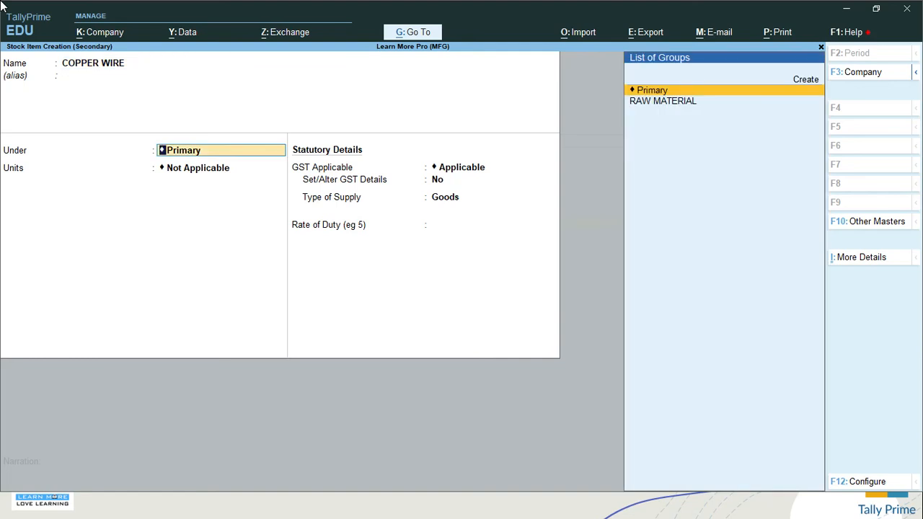
key(Down)
key(Return)
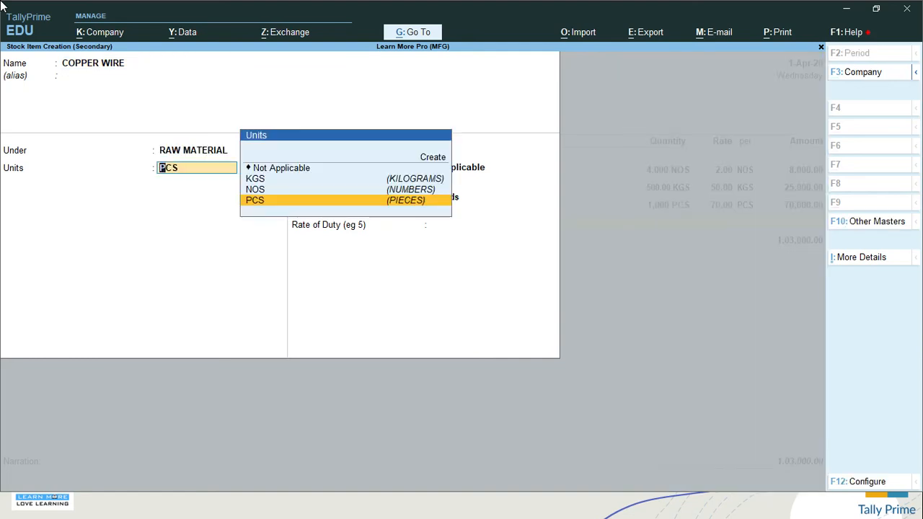
key(Up)
key(Up)
key(Return)
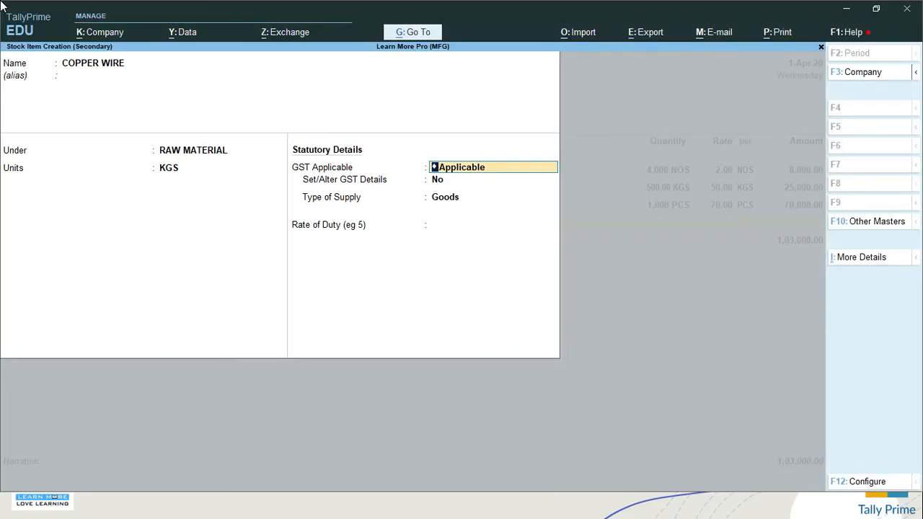
key(BackSpace)
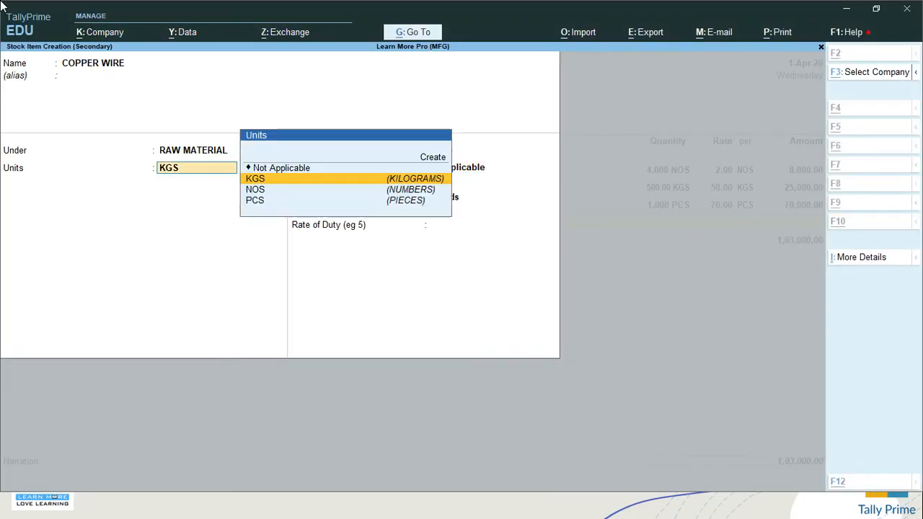
- Start a new simple unit for COPPER WIRE with symbol MTRS., formal name METER and UQC MTR-METERS
key(alt+c)
text(METER)
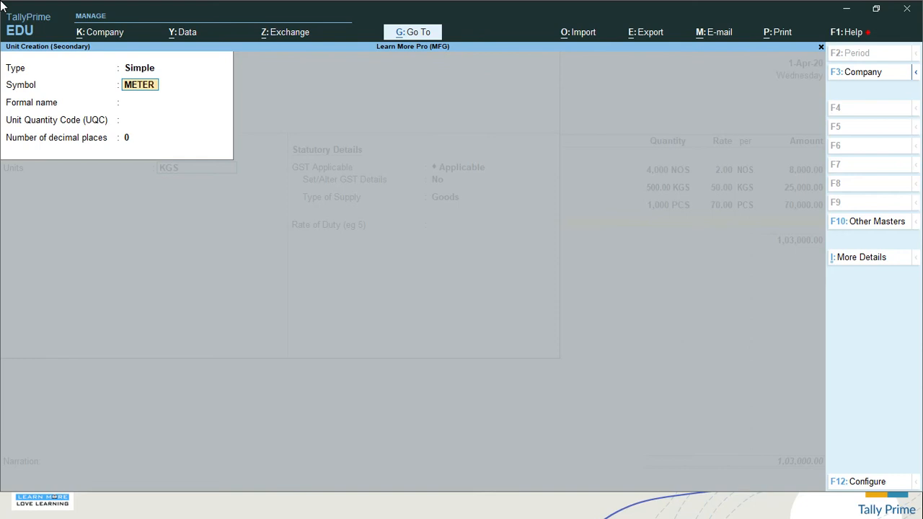
key(Return)
text(M)
key(BackSpace)
key(BackSpace)
text(MTRS)
key(Return)
text(METER)
key(Return)
text(MT)
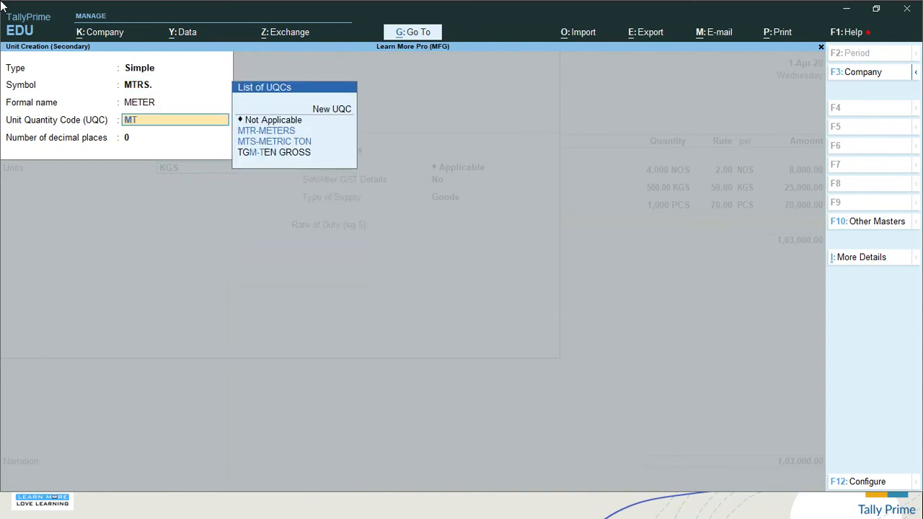
key(Return)
- Change the new unit's symbol to MTR, set 2 decimal places and save it as COPPER WIRE's unit
key(BackSpace)
key(BackSpace)
key(BackSpace)
text(MTR)
key(Return)
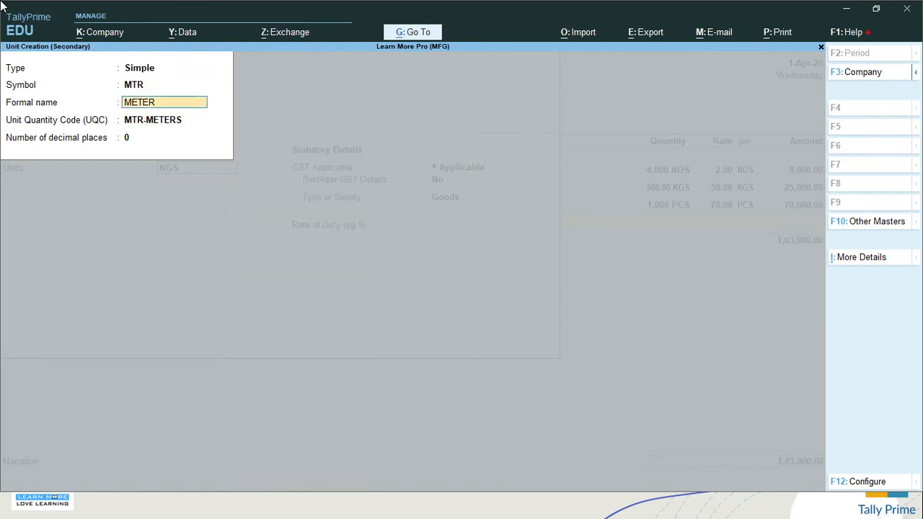
key(Return)
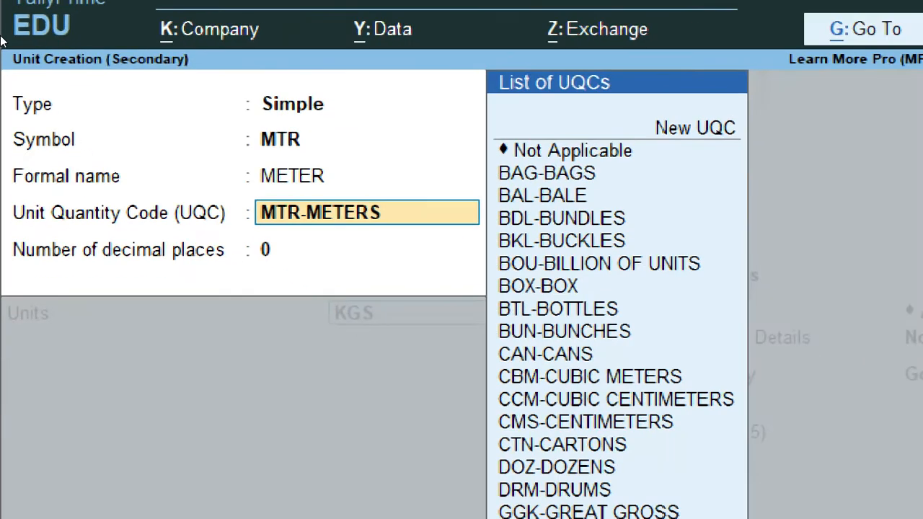
key(Return)
text(2)
key(Return)
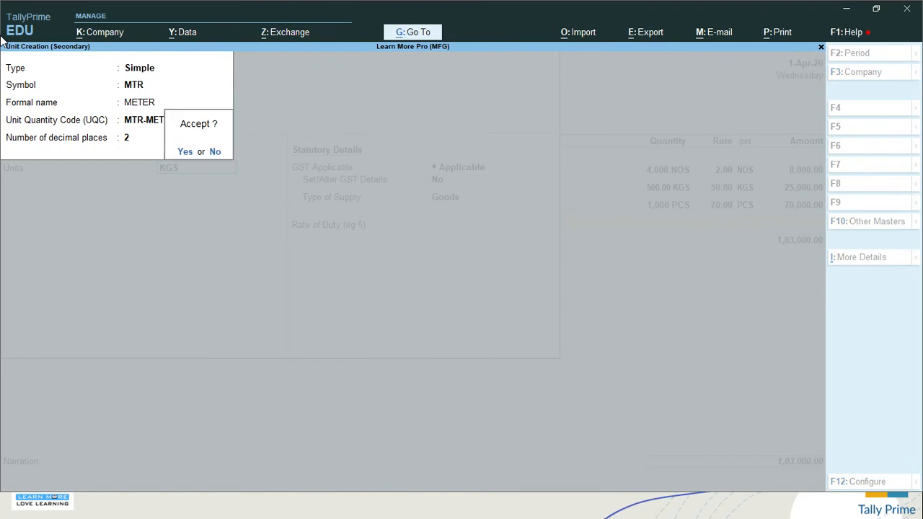
key(Return)
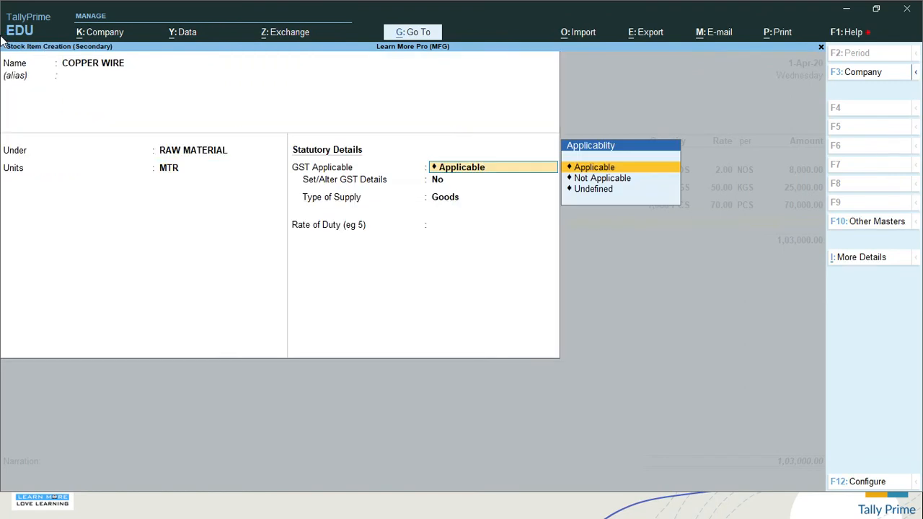
- Enable setting GST details for COPPER WIRE, leaving description and HSN/SAC blank and keeping the calculation type On Value
key(Return)
key(y)
key(Return)
key(Return)
key(Return)
key(Return)
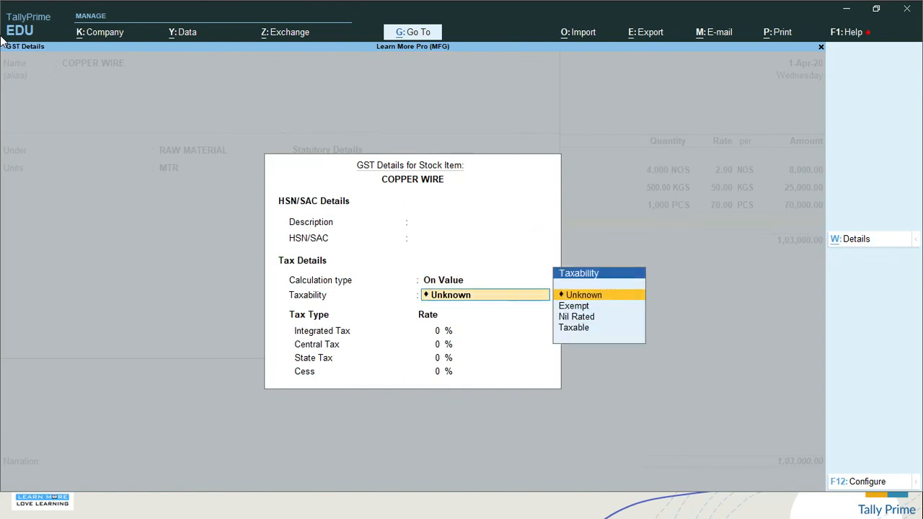
- Set COPPER WIRE's taxability to Taxable with an integrated tax rate of 18%, keep the supply type Goods and save the stock item
key(Down)
key(Down)
key(Down)
key(Return)
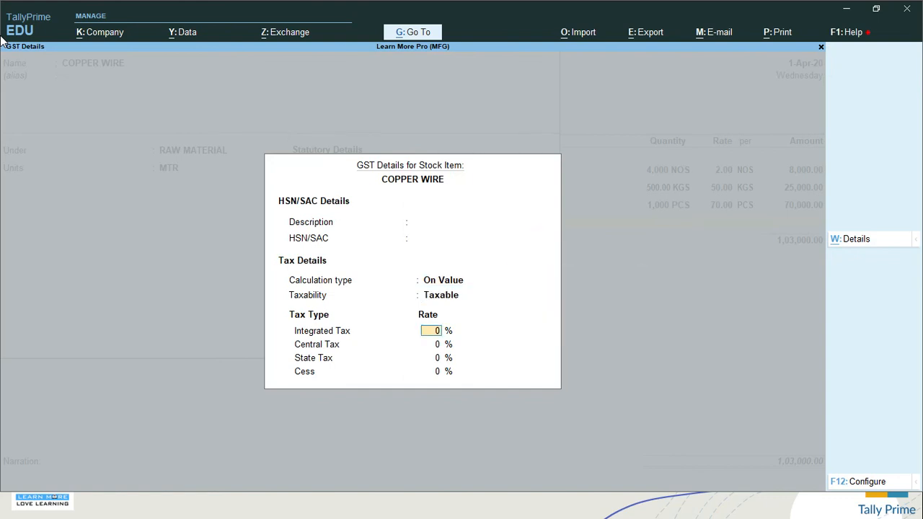
text(18)
key(Return)
key(Return)
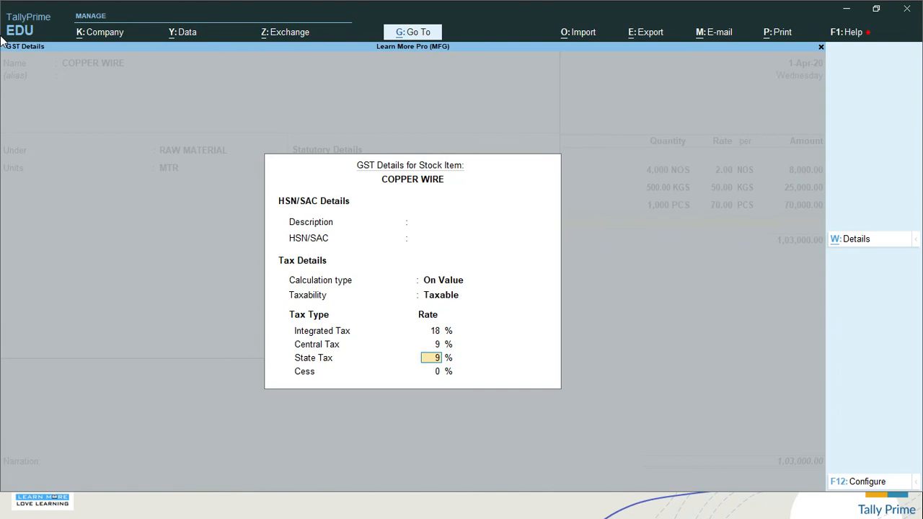
key(Return)
key(Return)
key(Return)
key(Return)
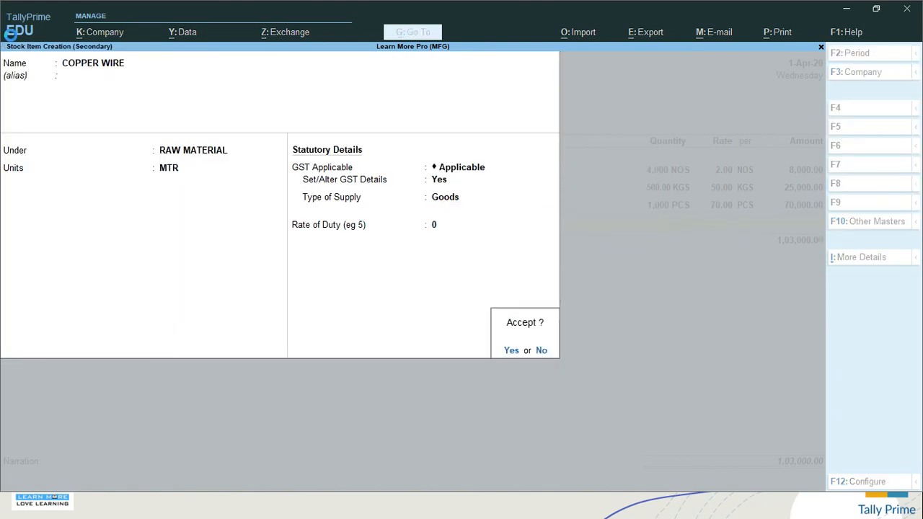
key(Return)
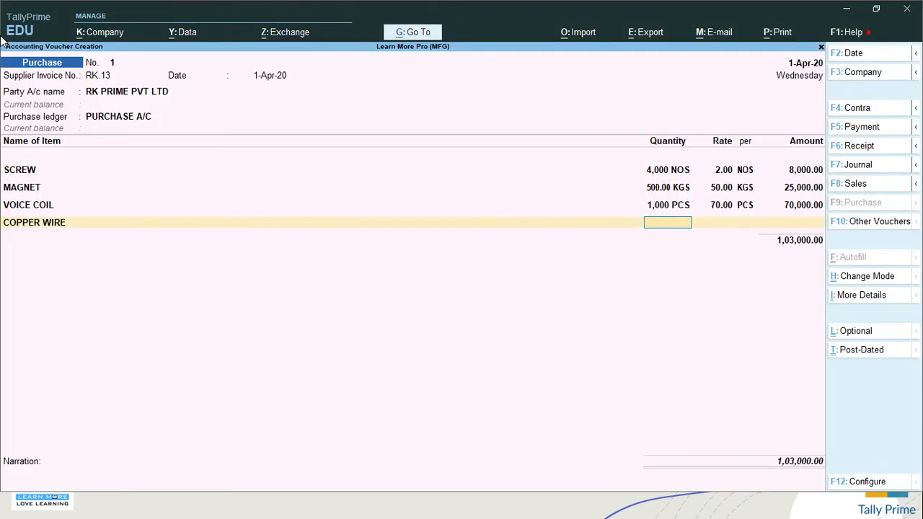
- Enter a quantity of 500 MTR at a rate of 75 per MTR for COPPER WIRE in the purchase voucher
text(500)
key(Return)
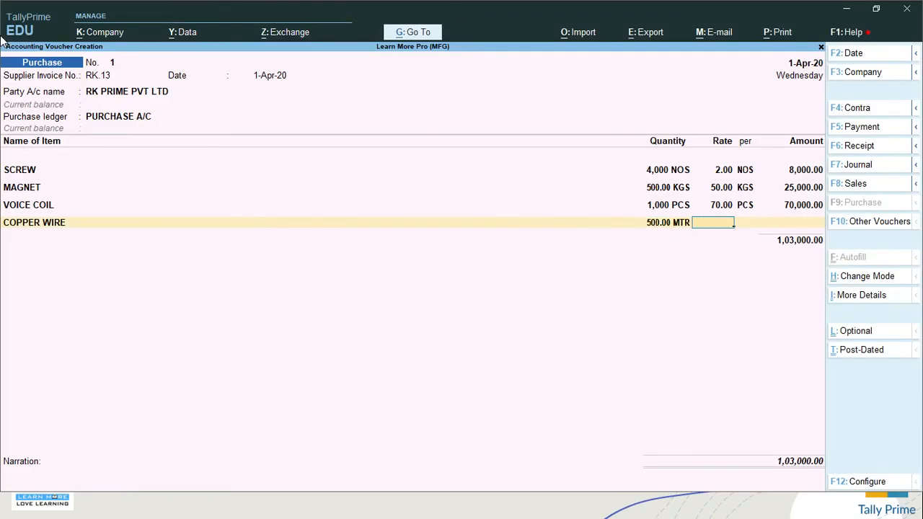
text(75)
key(Return)
key(Return)
key(Return)
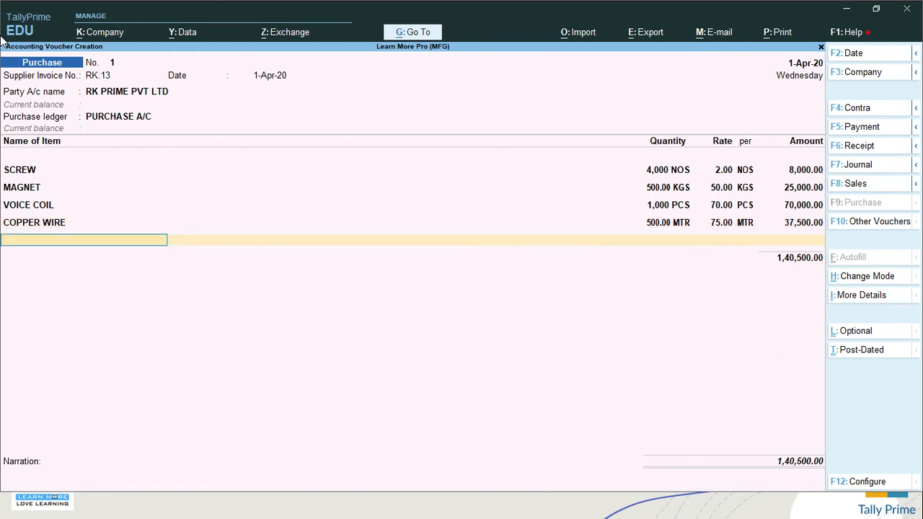
- End the item list and start a new ledger named CGST under Duties & Taxes for the purchase voucher
key(Return)
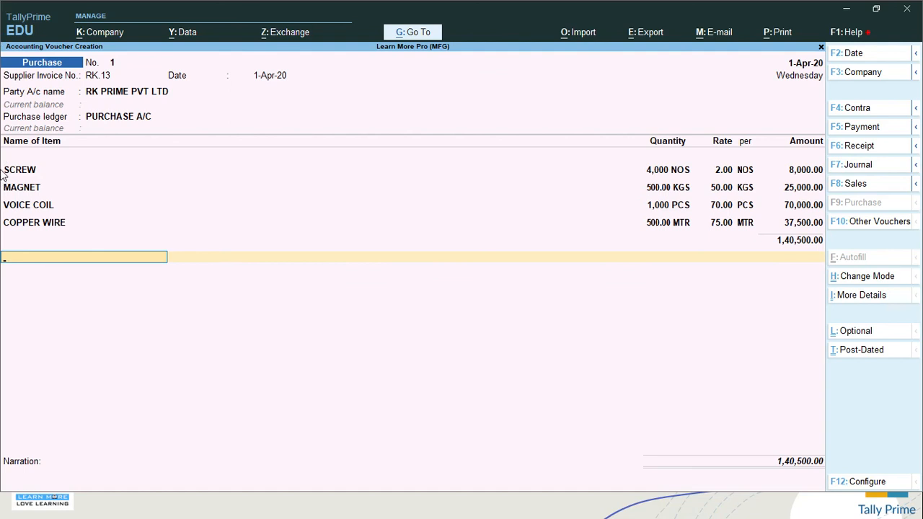
key(alt)
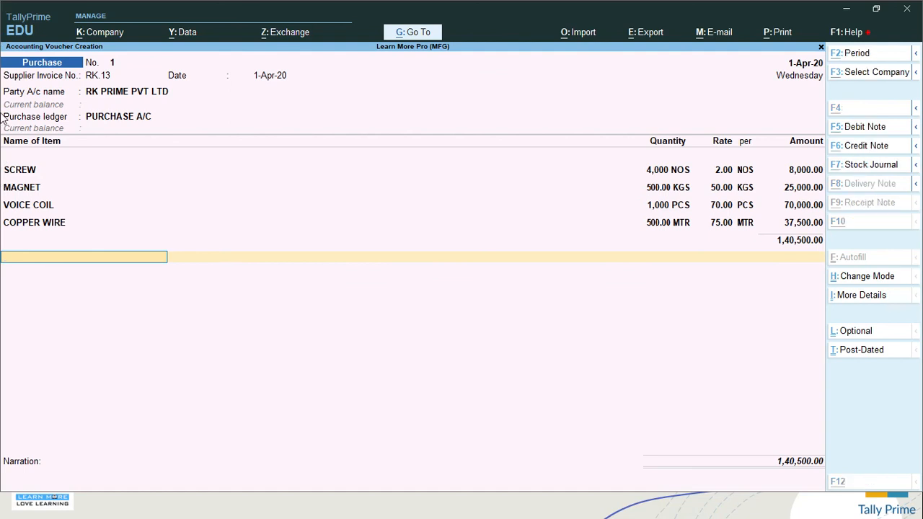
key(alt+c)
text(CGST)
key(Return)
key(Return)
key(BackSpace)
key(BackSpace)
key(Return)
key(Return)
text(DUT)
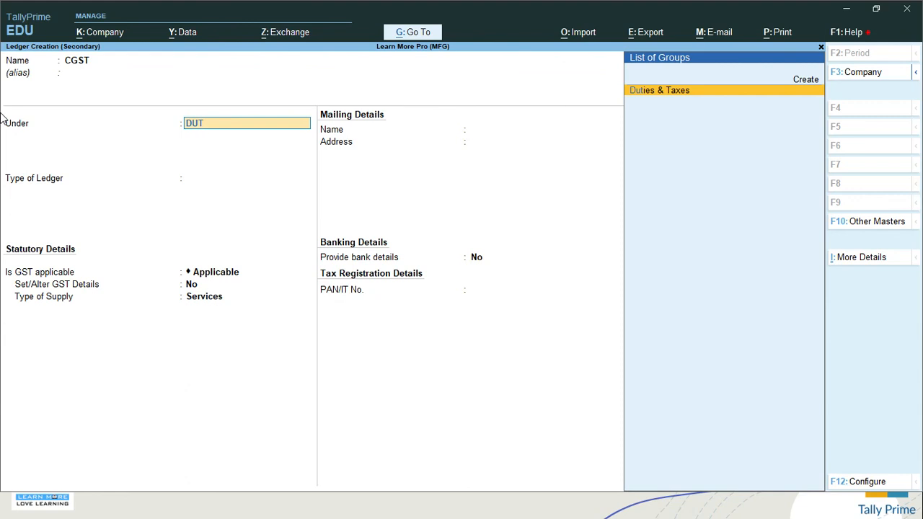
key(Return)
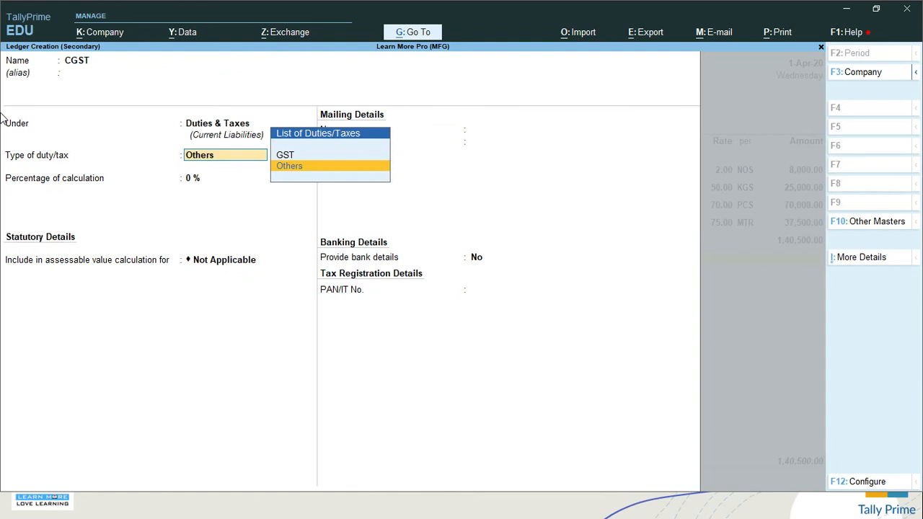
- Set CGST's duty type to GST and tax type to Central Tax, keep 0% and rounding Not Applicable, and save the ledger
key(Up)
key(Return)
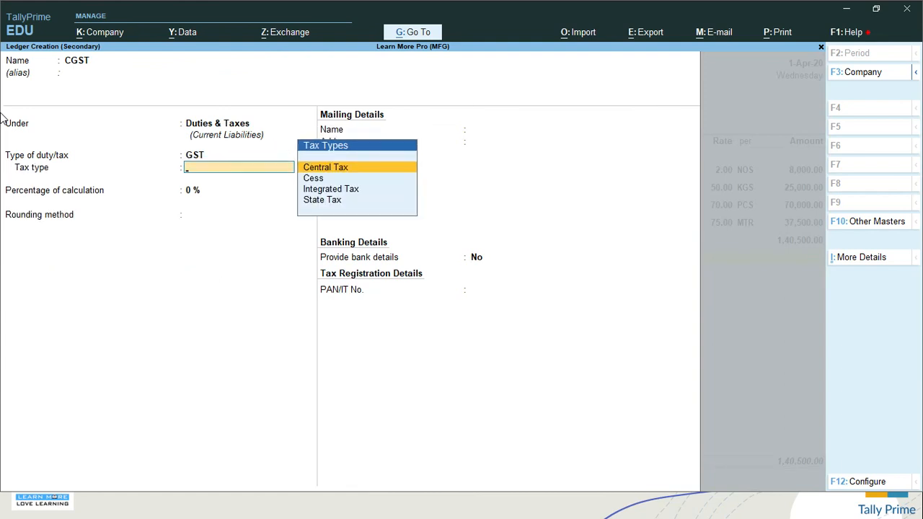
key(Down)
key(Down)
key(Up)
key(Up)
key(Return)
key(Return)
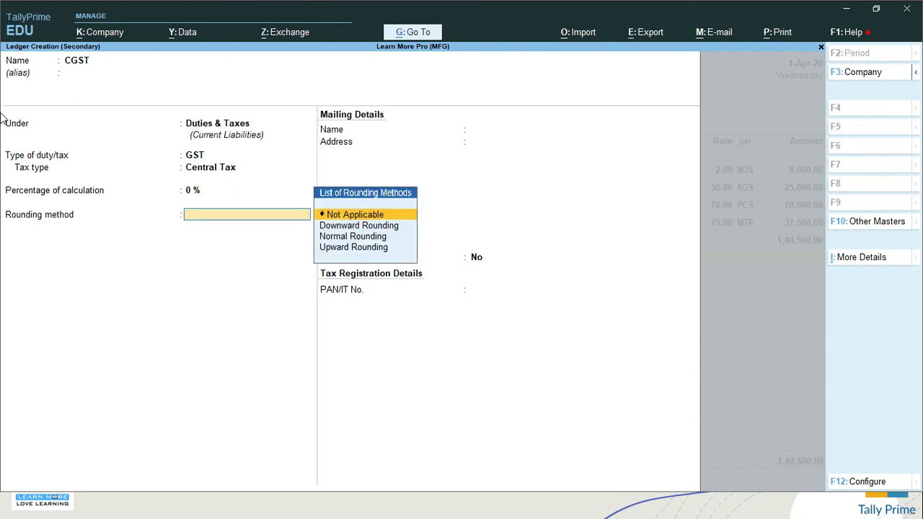
key(Return)
key(Return)
key(Return)
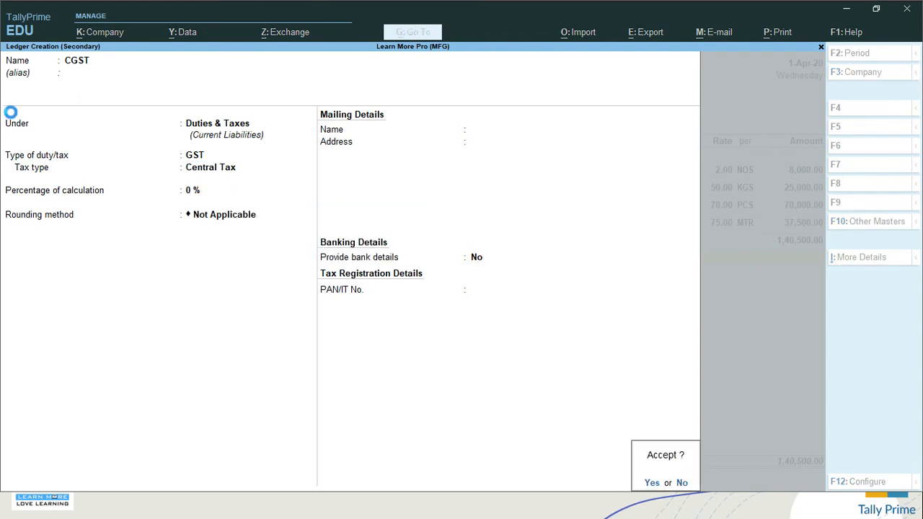
key(Return)
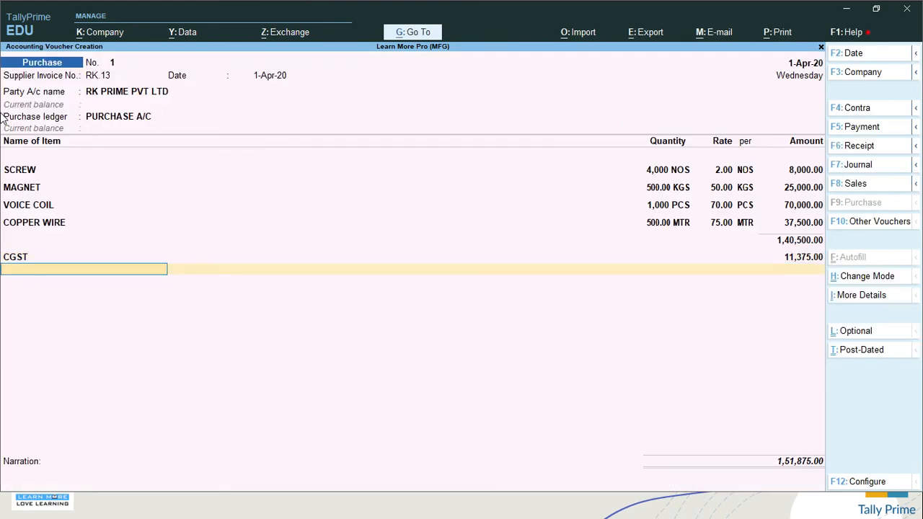
- Start a new ledger named SGST under Duties & Taxes with GST as its type of duty
key(alt+c)
text(SGST)
key(Return)
key(Return)
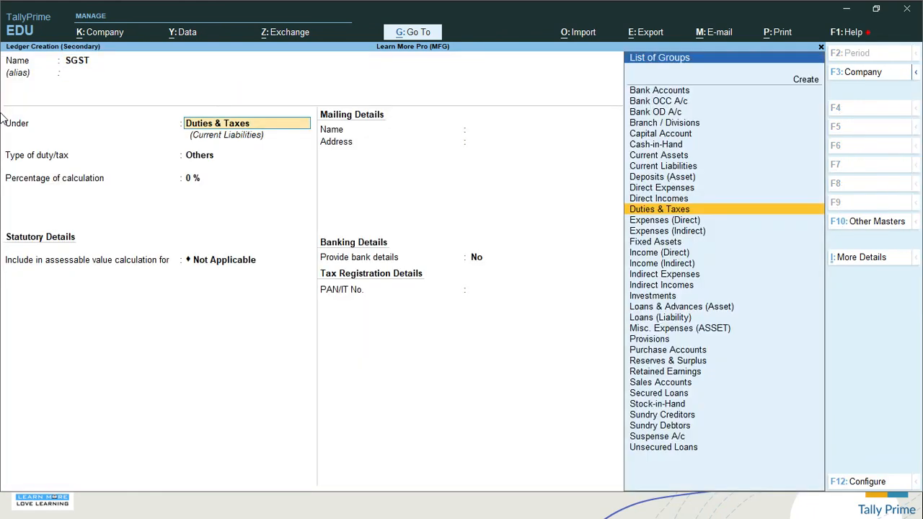
key(Return)
key(Return)
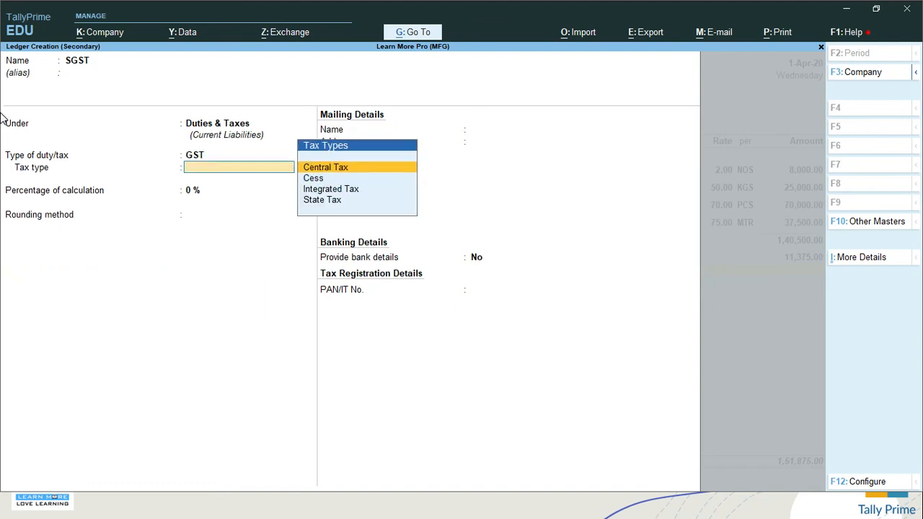
- Set SGST's tax type to State Tax, keep rounding Not Applicable and no bank details, and save the ledger
key(Down)
key(Down)
key(Down)
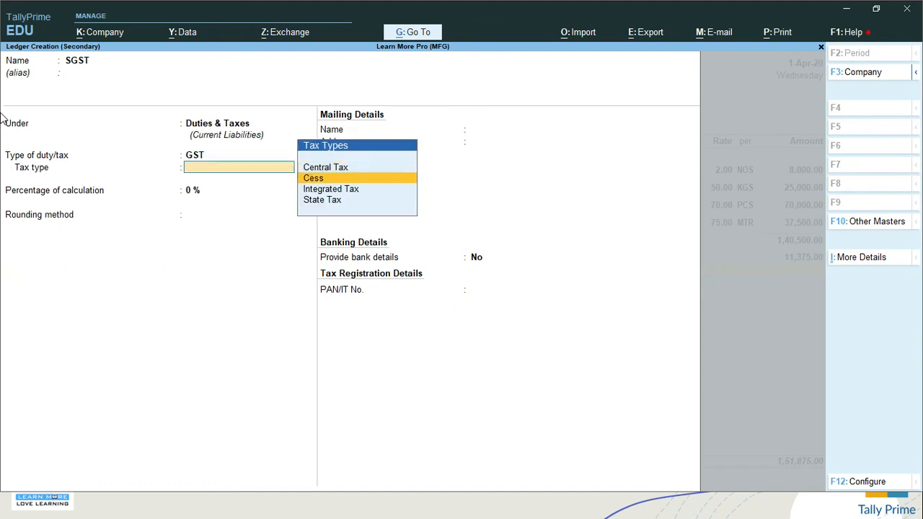
key(Return)
key(Return)
key(Return)
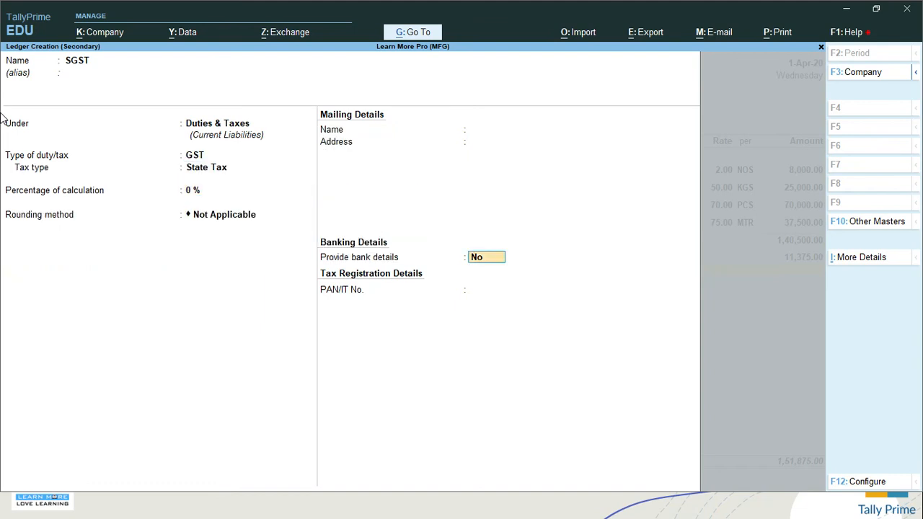
key(Return)
key(Return)
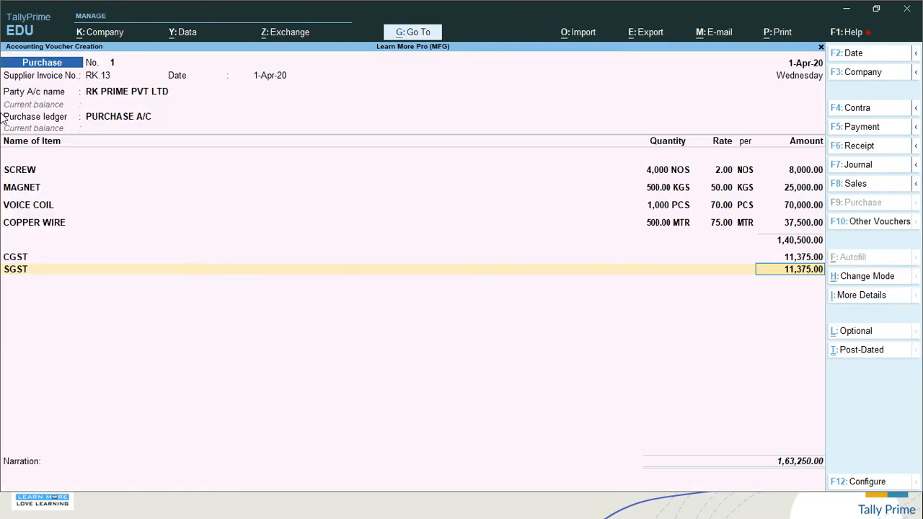
- Accept the SGST amount, end the tax ledger list and allocate RK PRIME PVT LTD's full bill amount as a New Ref
key(Return)
key(Return)
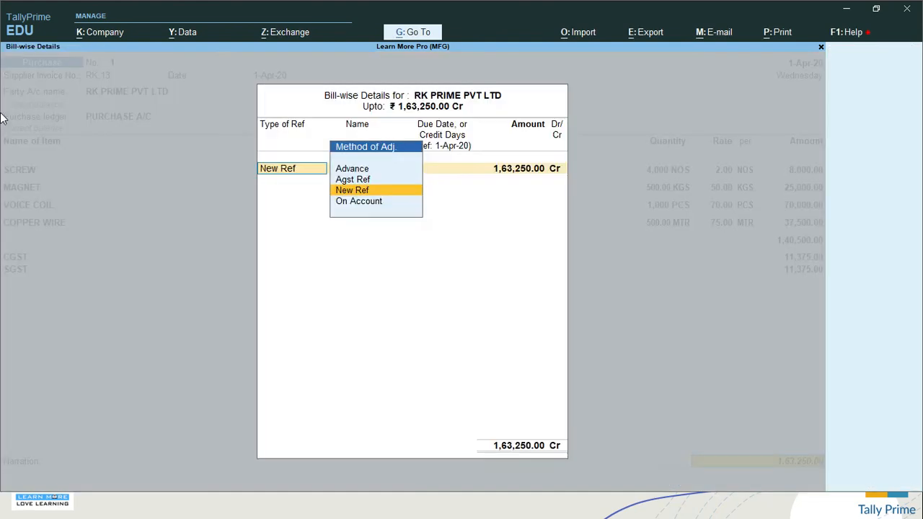
key(Return)
key(Return)
key(Return)
key(Return)
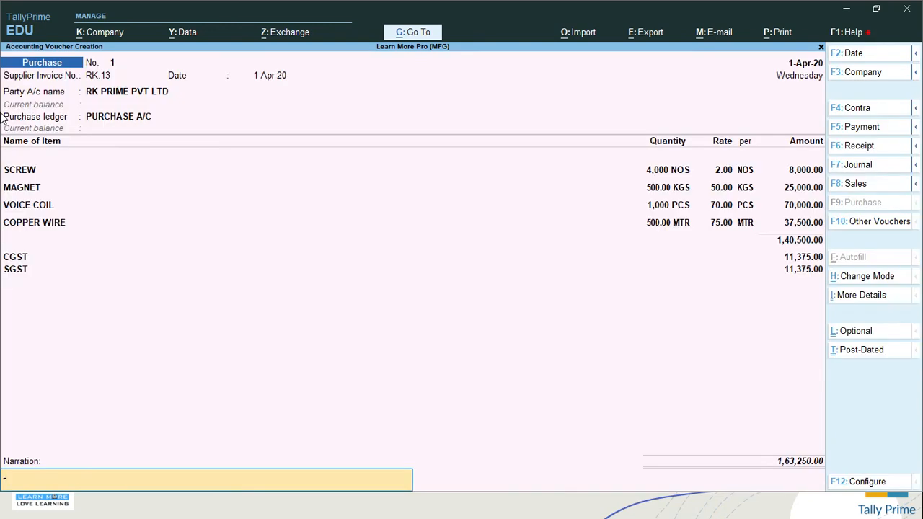
- Open the voucher's GST - Tax Analysis and expand it to the detailed view
key(ctrl+i)
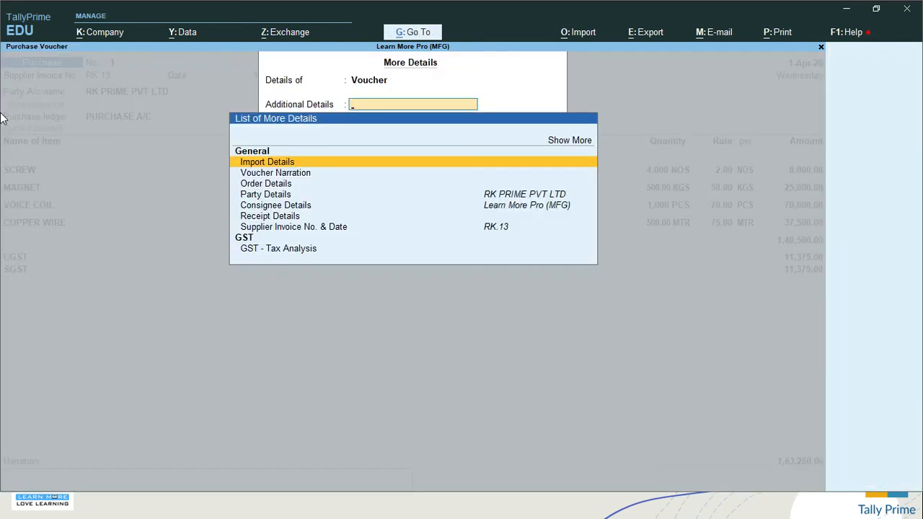
key(Down)
key(Down)
key(Down)
key(Down)
key(Down)
key(Down)
key(Down)
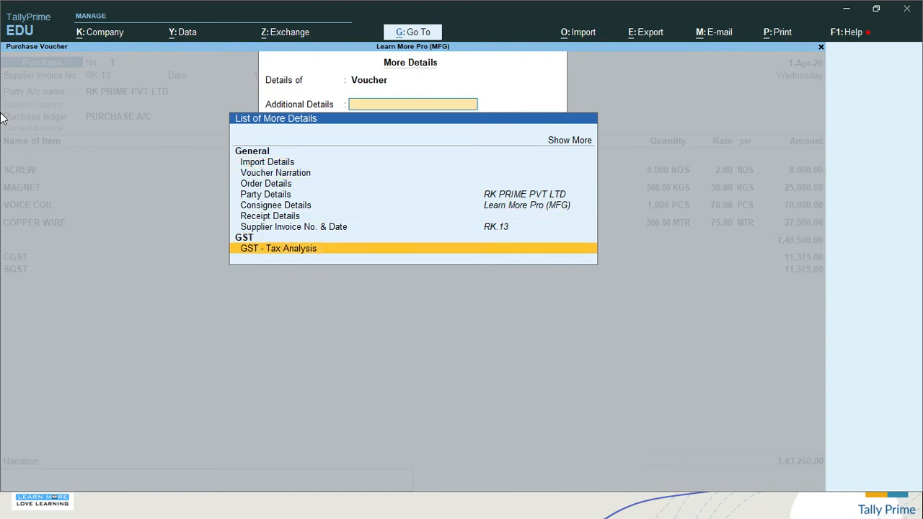
key(Return)
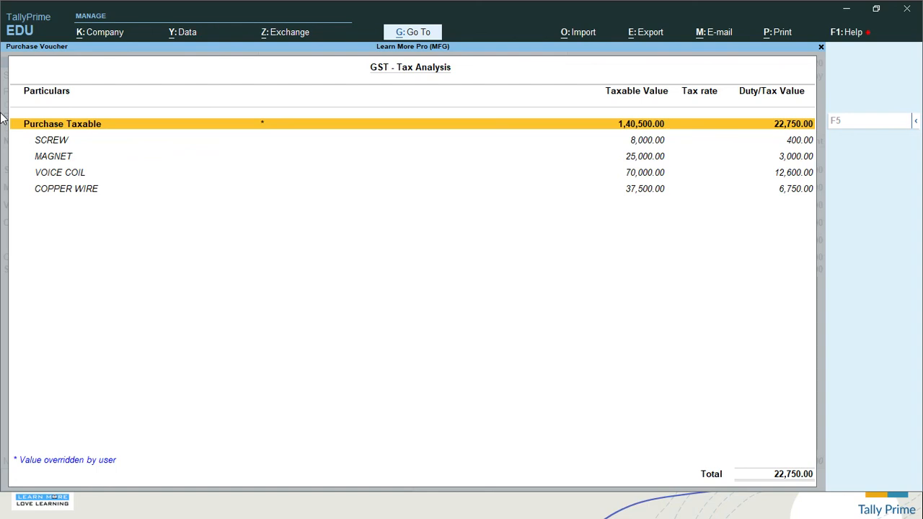
key(alt+F5)
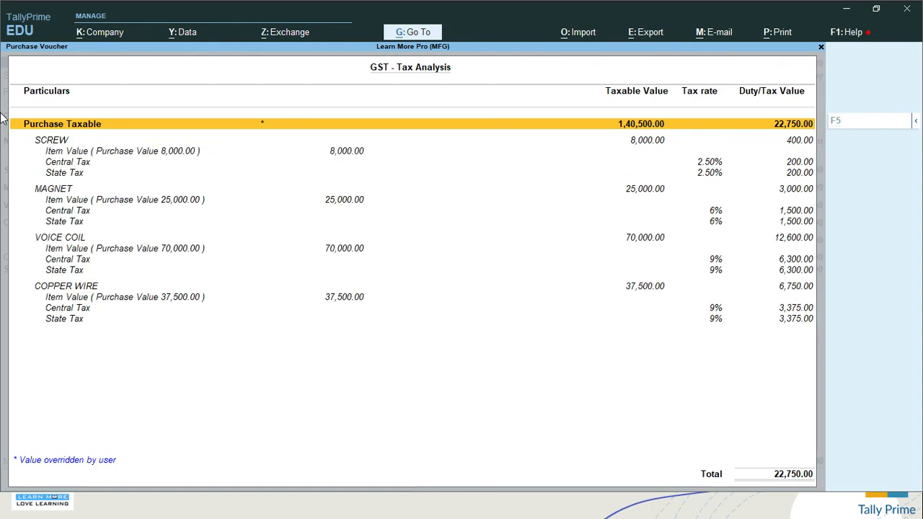
- Examine the central and state tax rates and values for each purchased item, then close the analysis
key(Down)
key(Down)
key(Down)
key(Up)
key(Down)
key(Up)
key(Down)
key(Up)
key(Down)
key(Down)
key(Down)
key(Down)
key(Down)
key(Down)
key(Down)
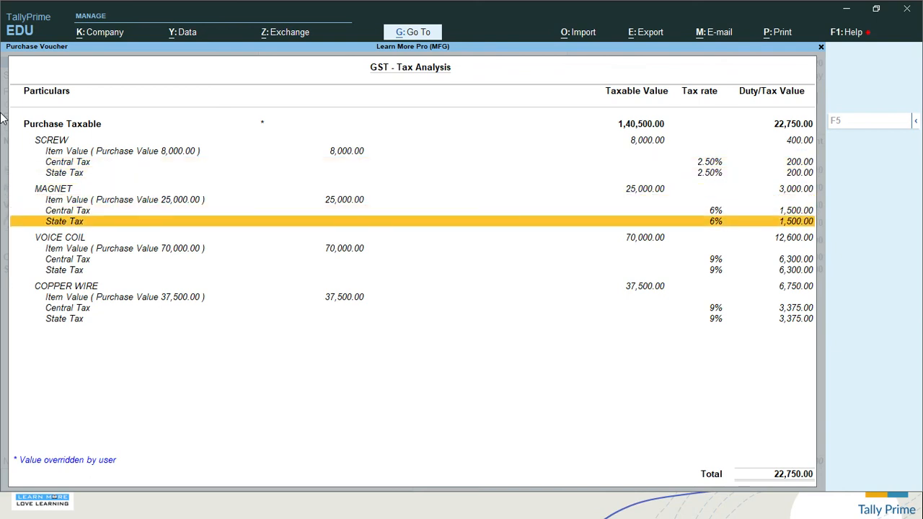
key(Down)
key(Down)
key(Down)
key(Up)
key(Up)
key(Up)
key(Up)
key(Up)
key(Up)
key(Up)
key(Up)
key(Up)
key(Up)
key(Up)
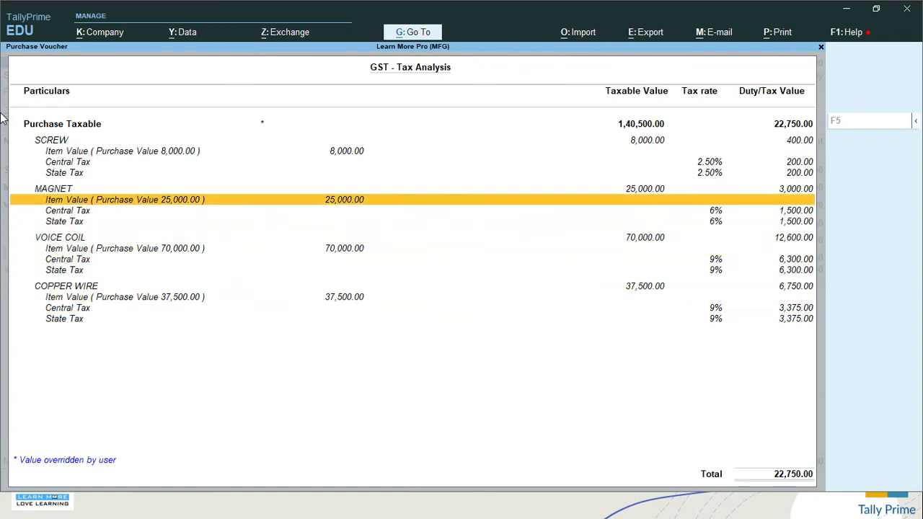
key(Up)
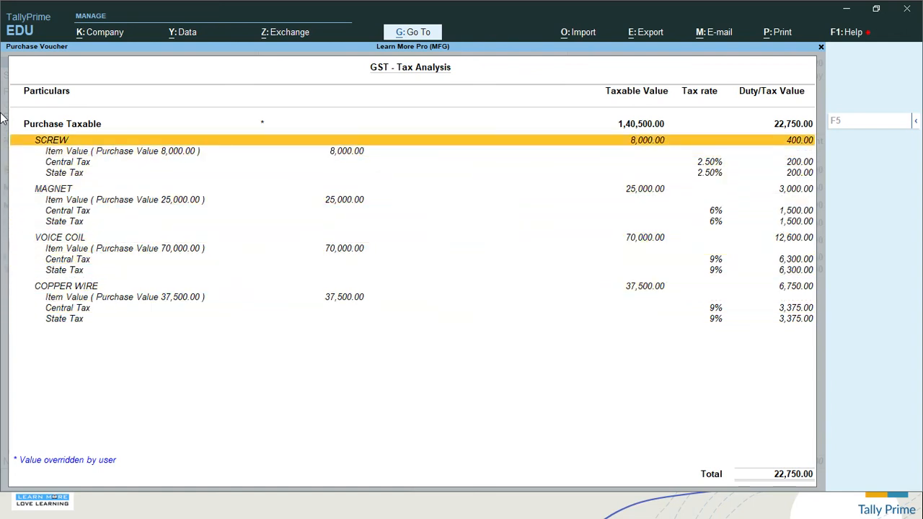
key(Escape)
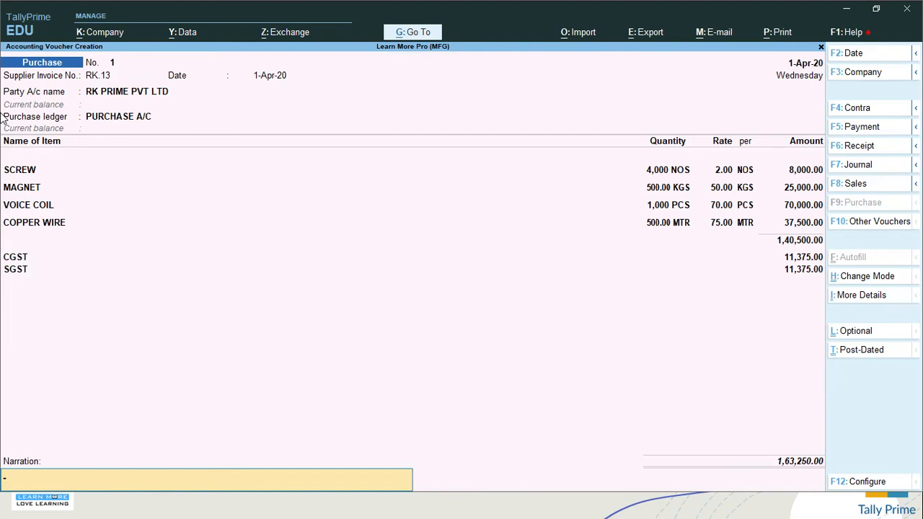
- Reopen the GST - Tax Analysis in detailed view, recheck the item-wise tax breakdown and return to the voucher
key(ctrl+i)
key(Up)
key(Up)
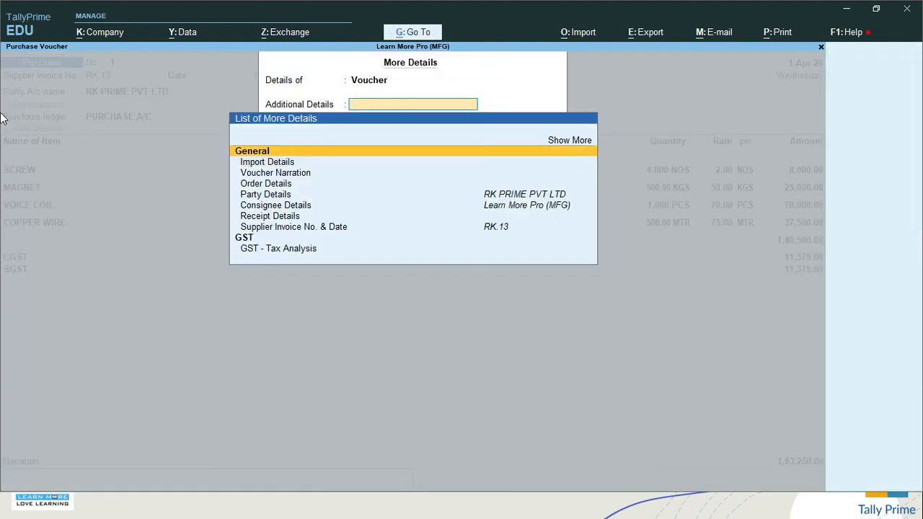
key(Down)
key(Down)
key(Down)
key(Down)
key(Down)
key(Down)
key(Down)
key(Down)
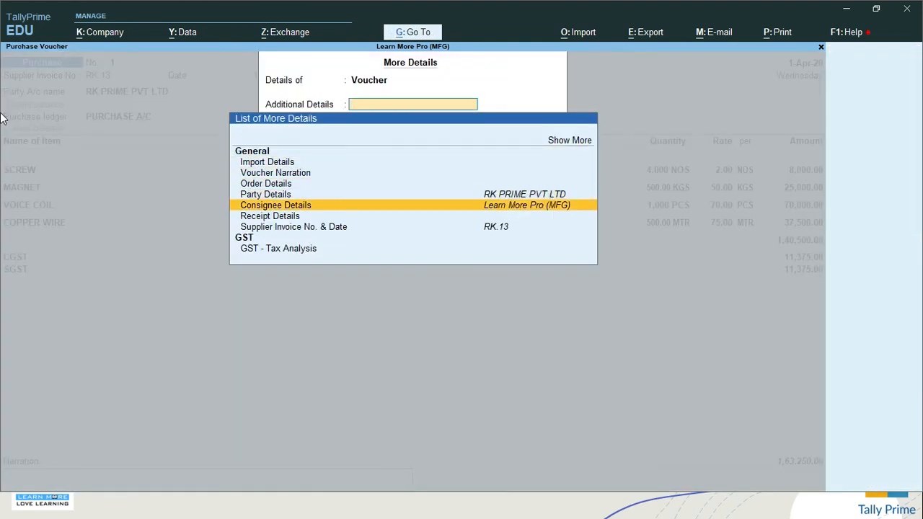
key(Return)
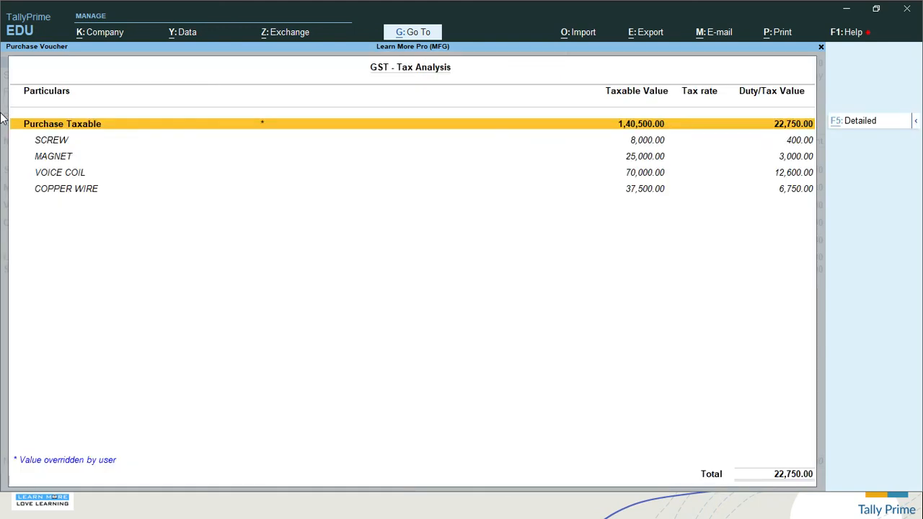
key(F5)
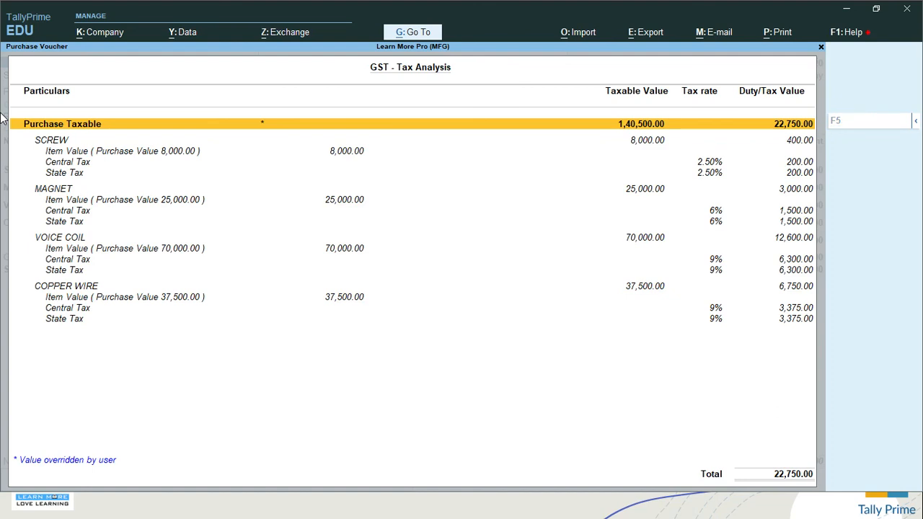
key(Escape)
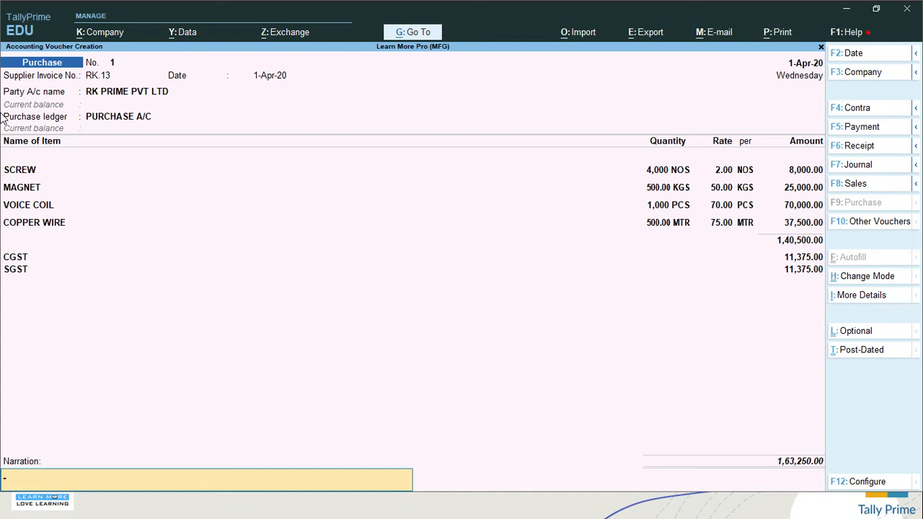
- Leave the narration blank and save the RK PRIME PVT LTD purchase voucher
key(Return)
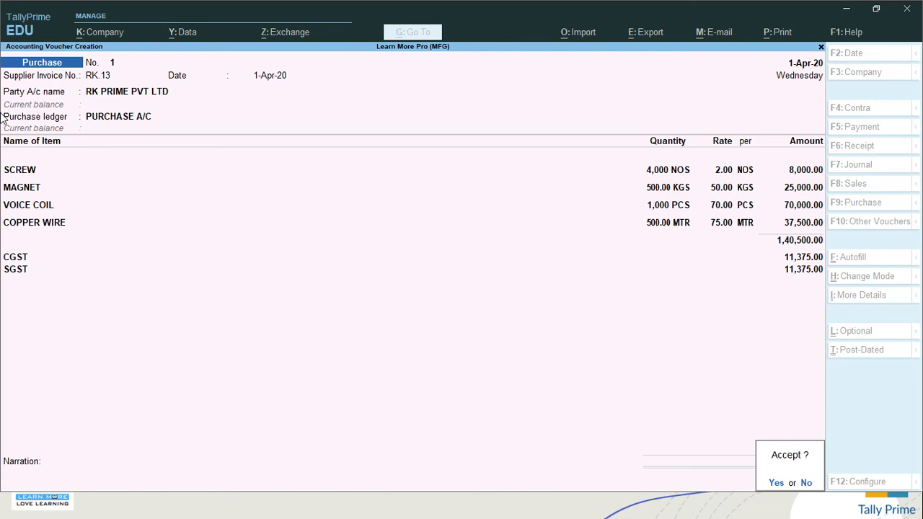
key(Return)
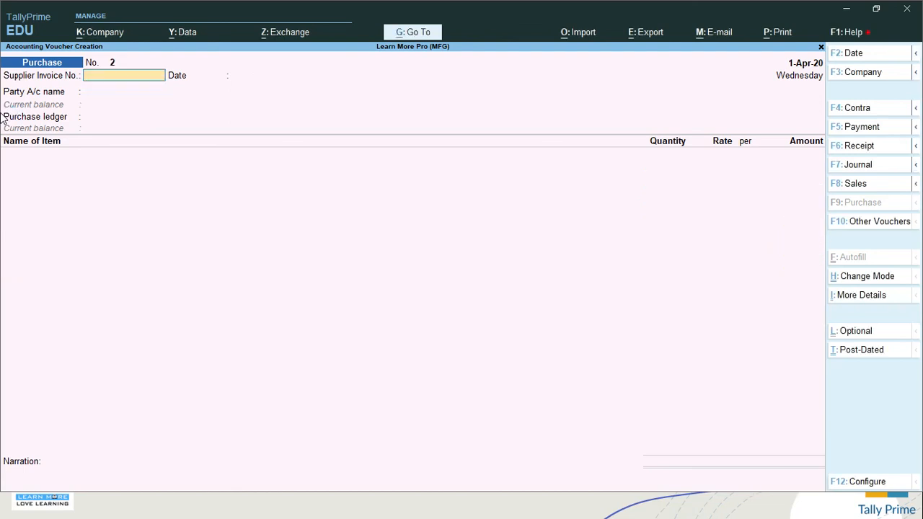